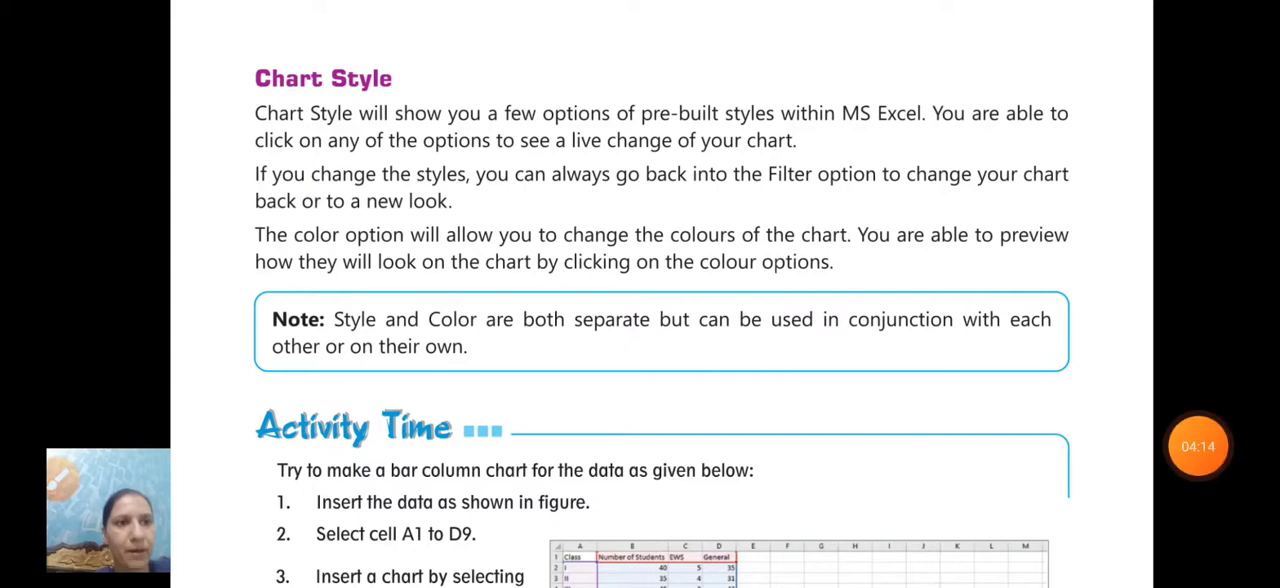
left_click(1198, 339)
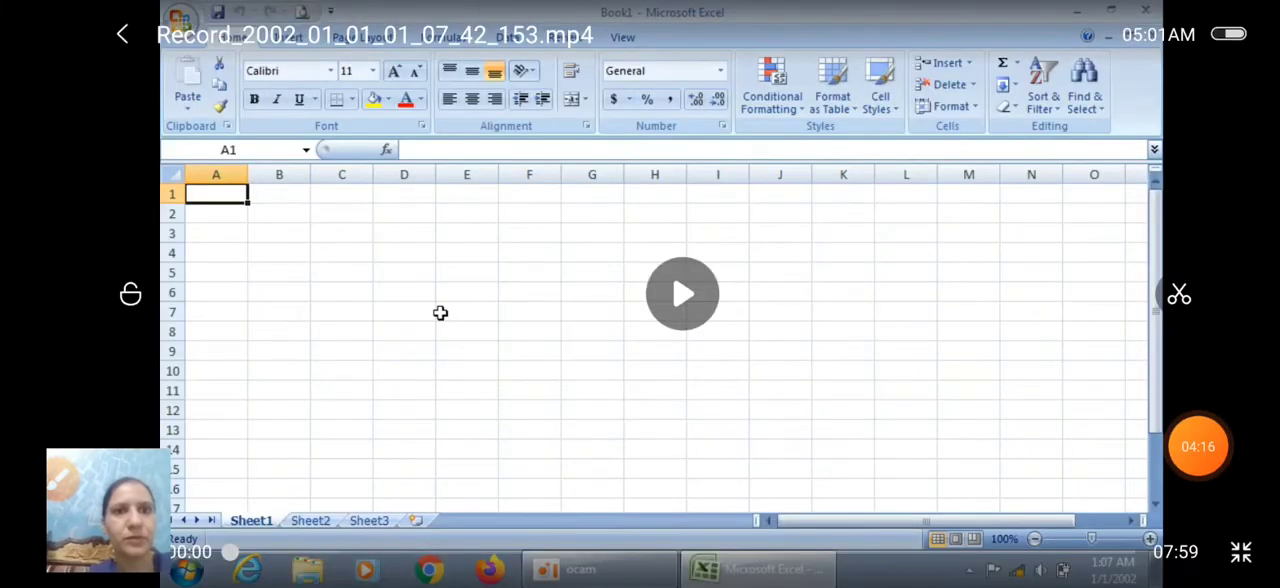
left_click(682, 293)
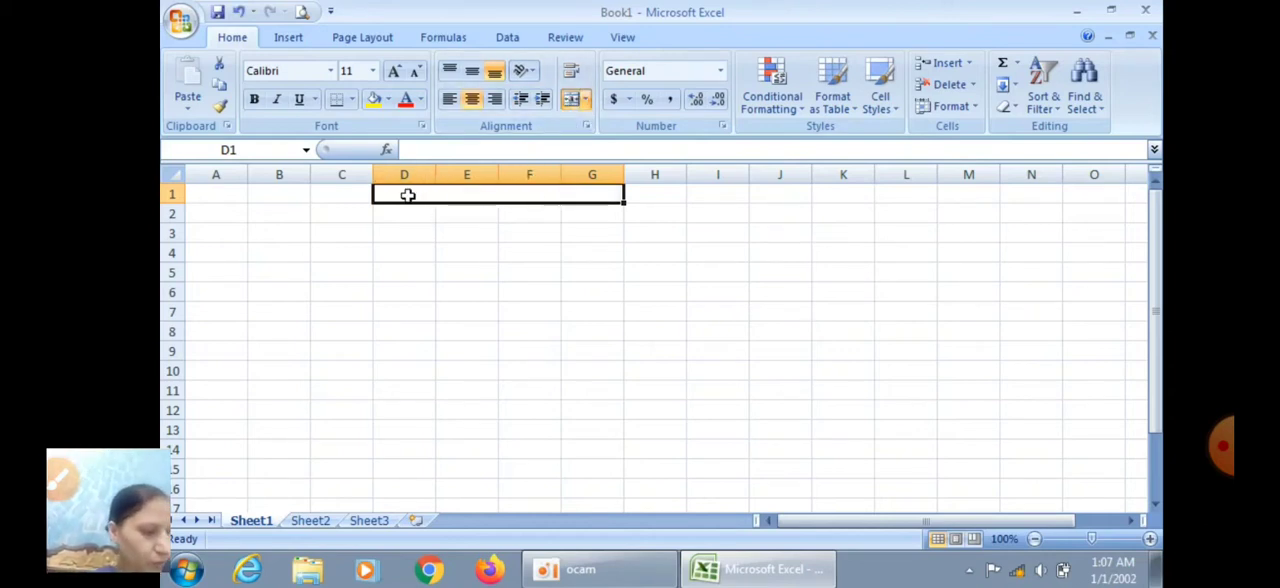
Enter the title "My pocket money" in the merged cell D1:G1
double_click(408, 195)
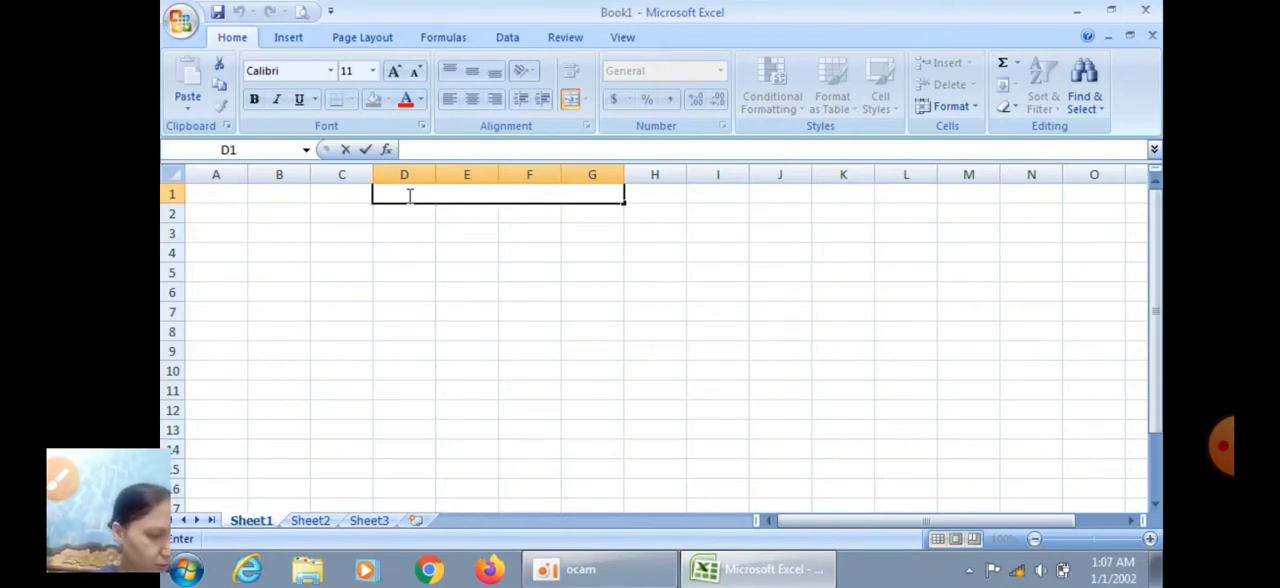
type("m")
key("BackSpace")
type("y")
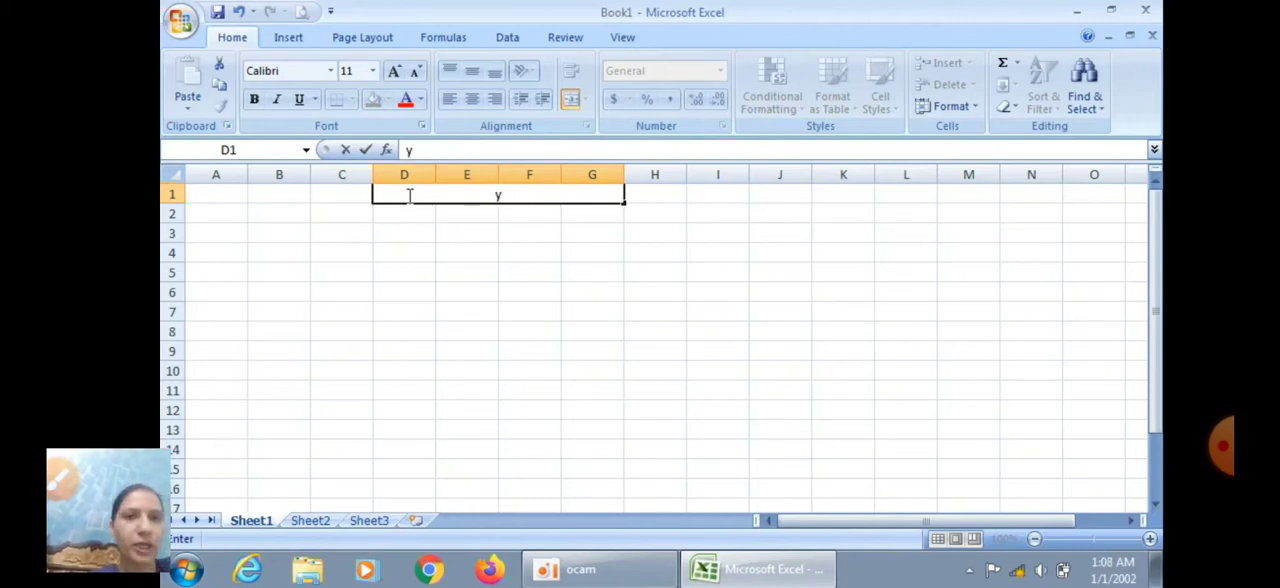
key("BackSpace")
type("My")
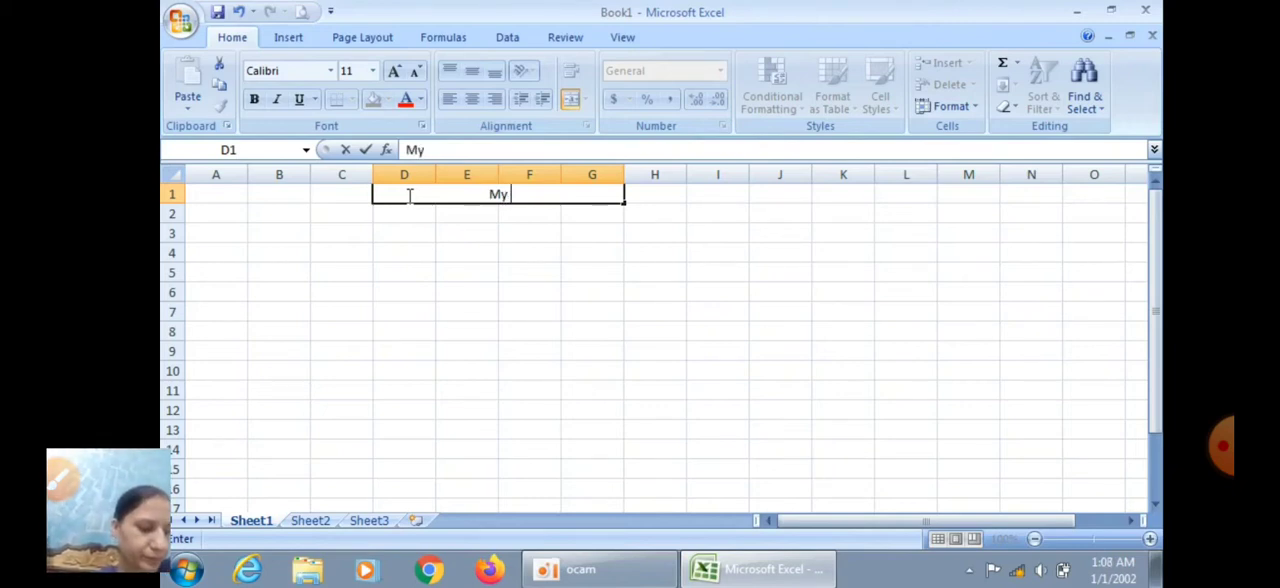
type(" p")
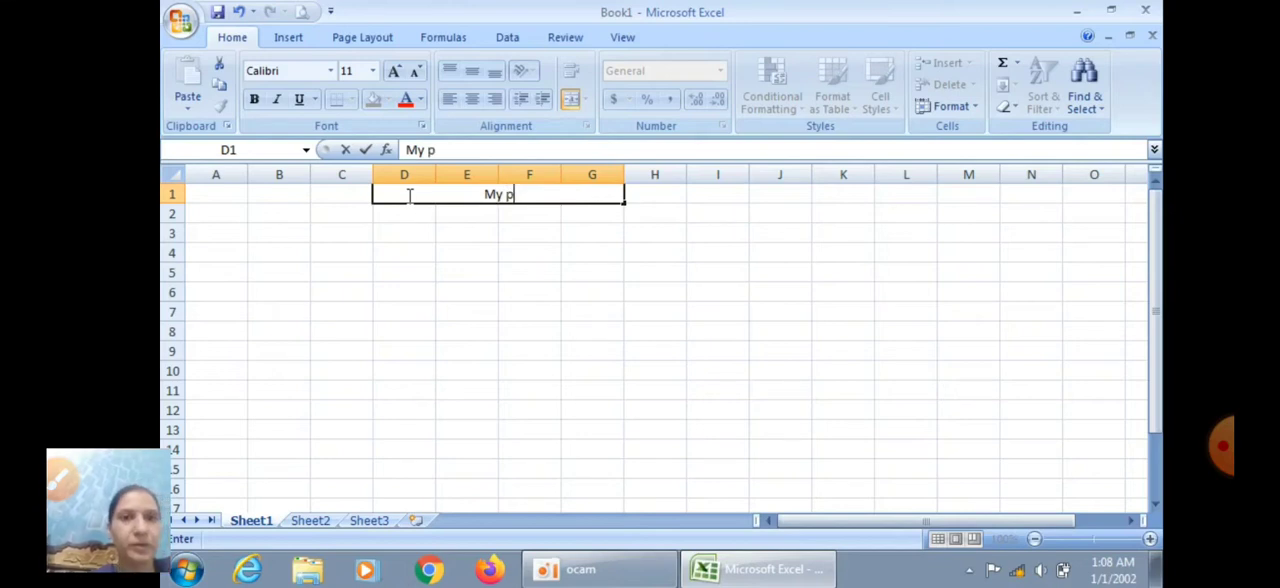
type("ock")
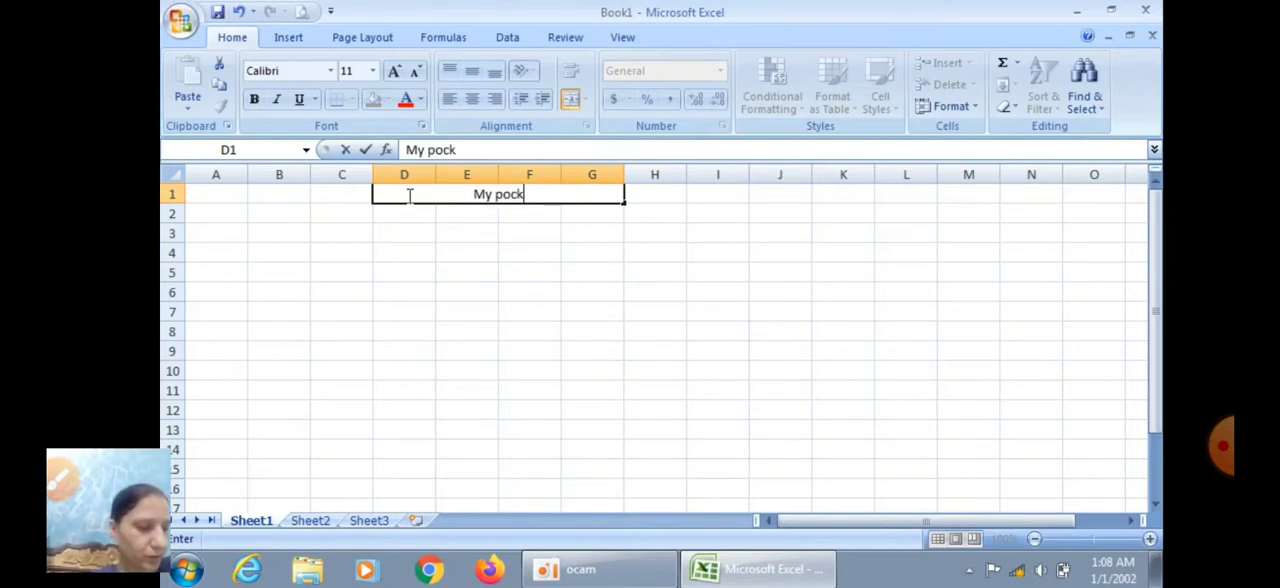
type("t")
key("BackSpace")
type("et money")
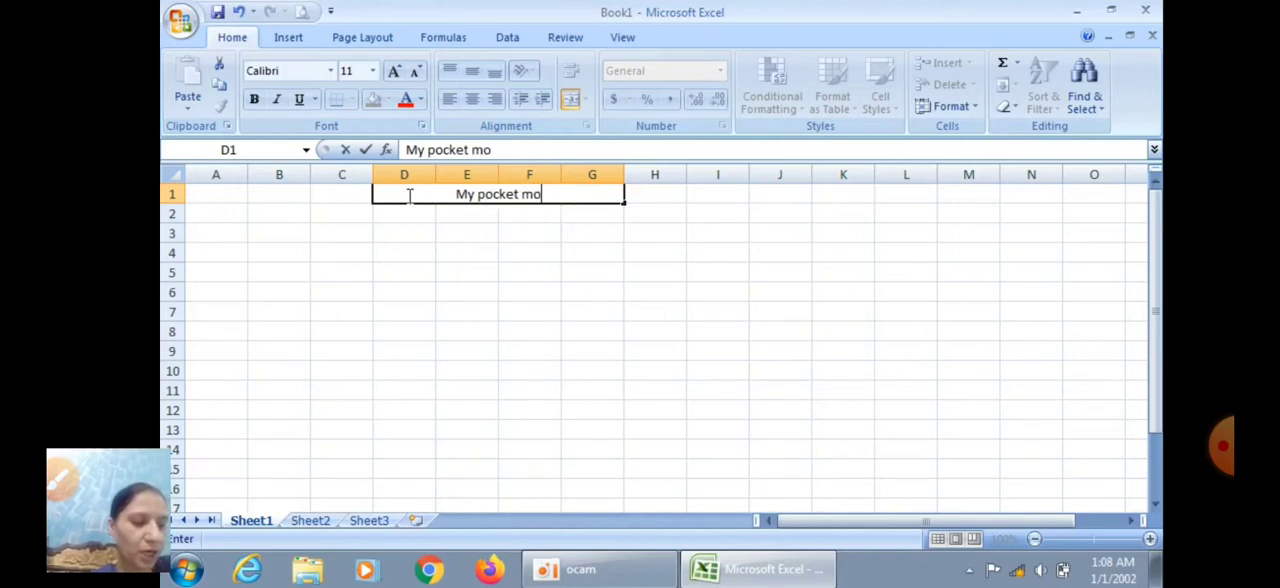
Enter the weekday headings Monday in cell B3 and Tuesday in cell C3
left_click(228, 232)
left_click(268, 232)
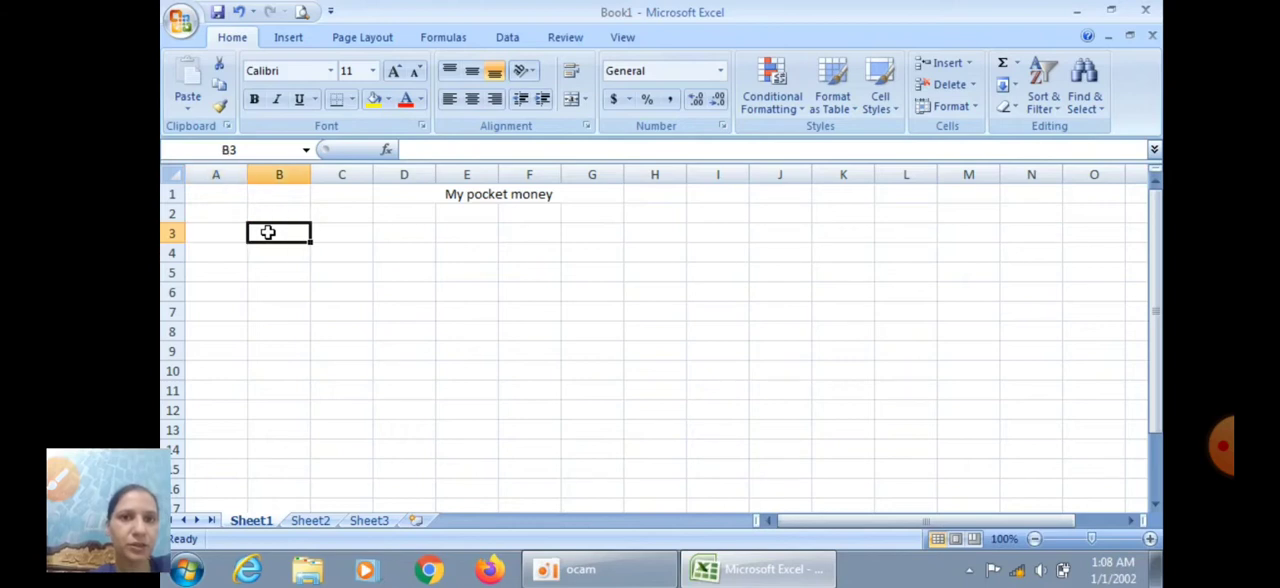
type("Mo")
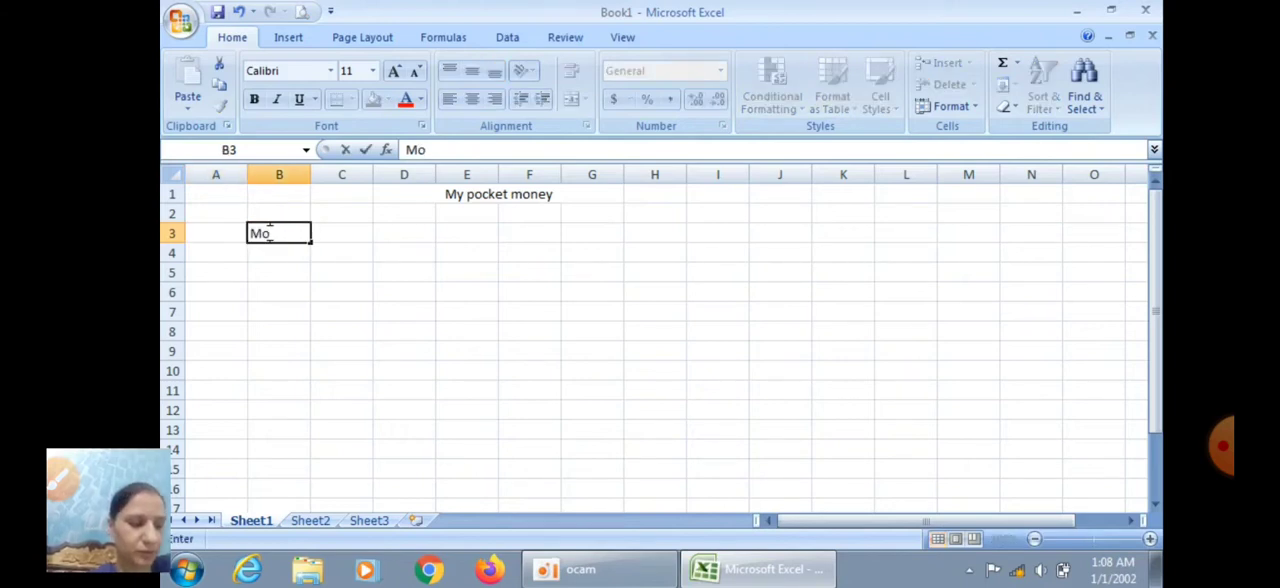
type("nday")
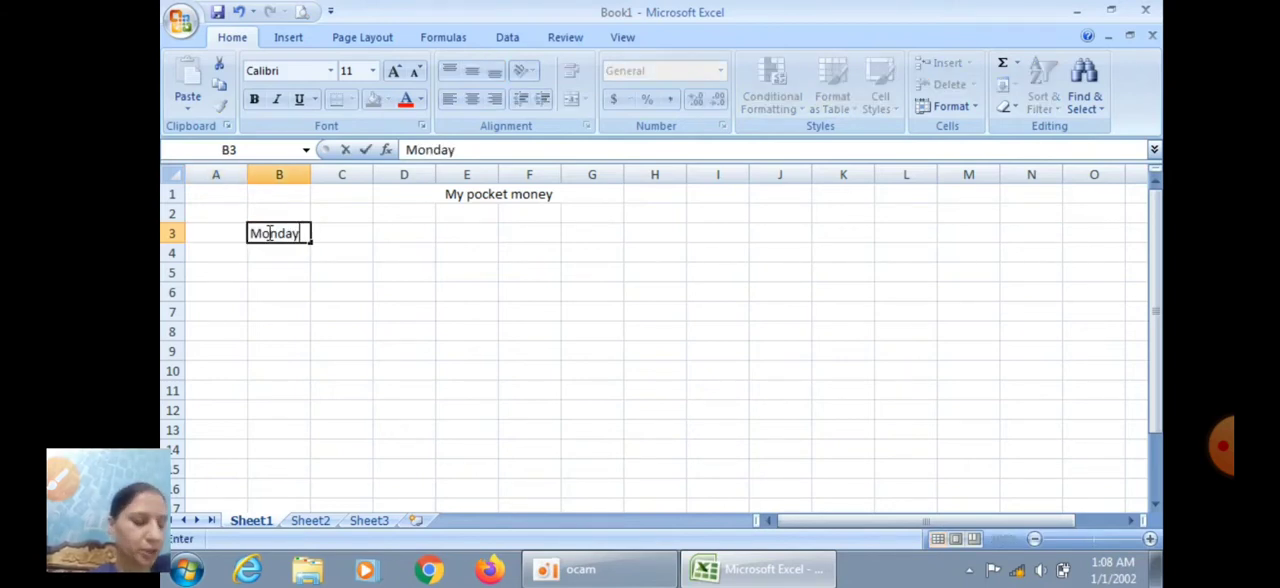
key("Tab")
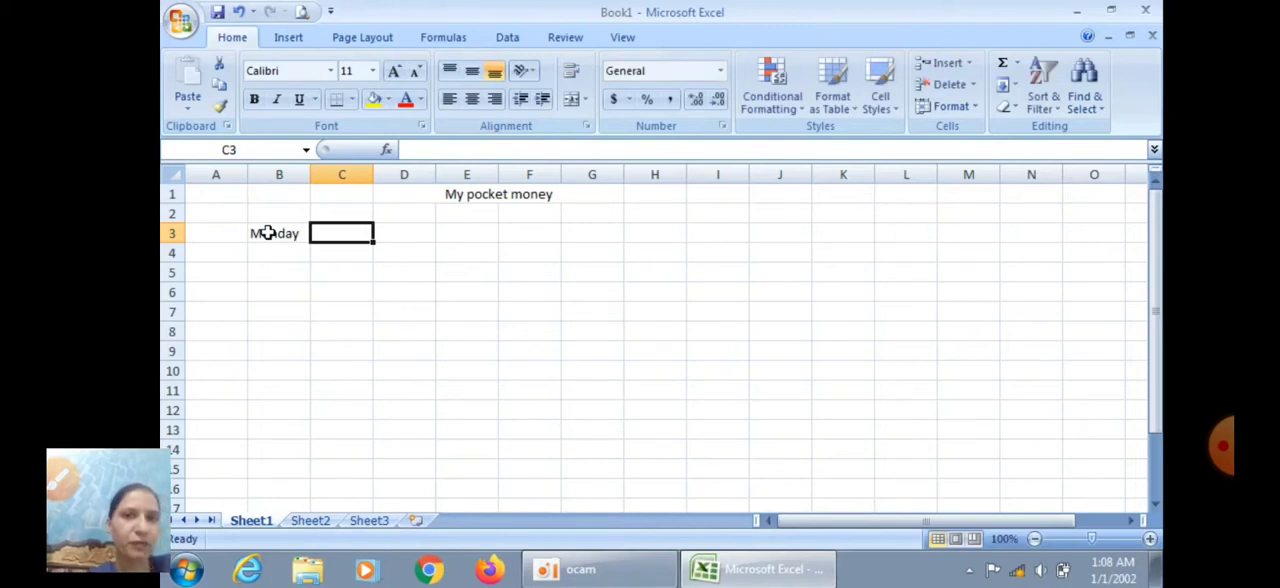
type("Tuesday")
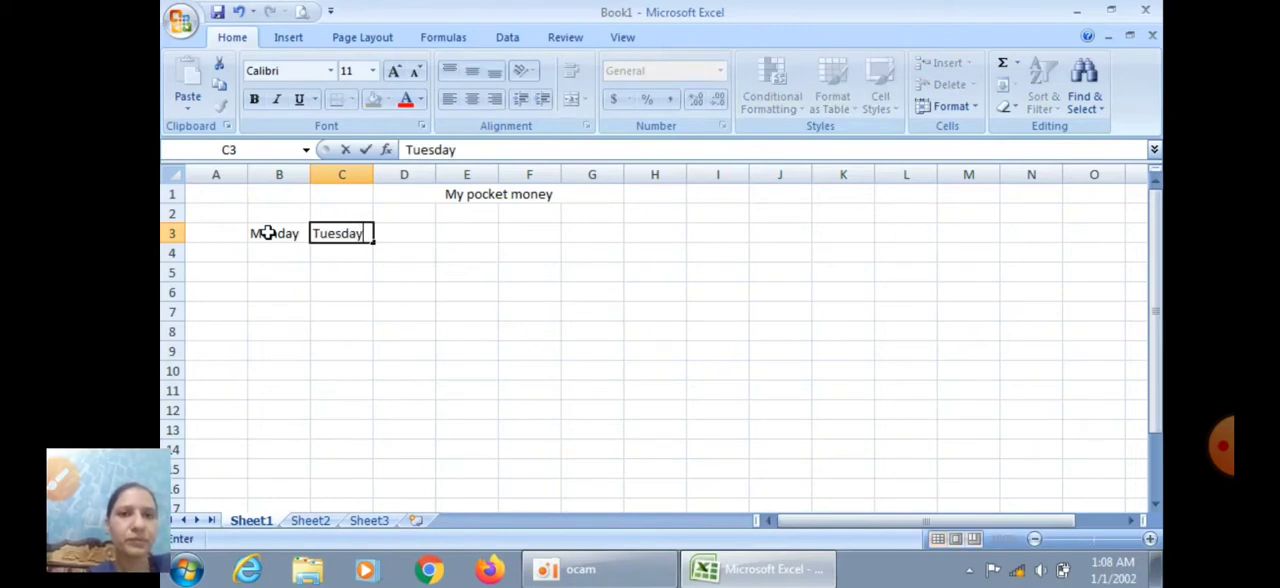
key("Tab")
Enter the heading Wednesday in cell D3, with only the first letter capitalised
key("Caps_Lock")
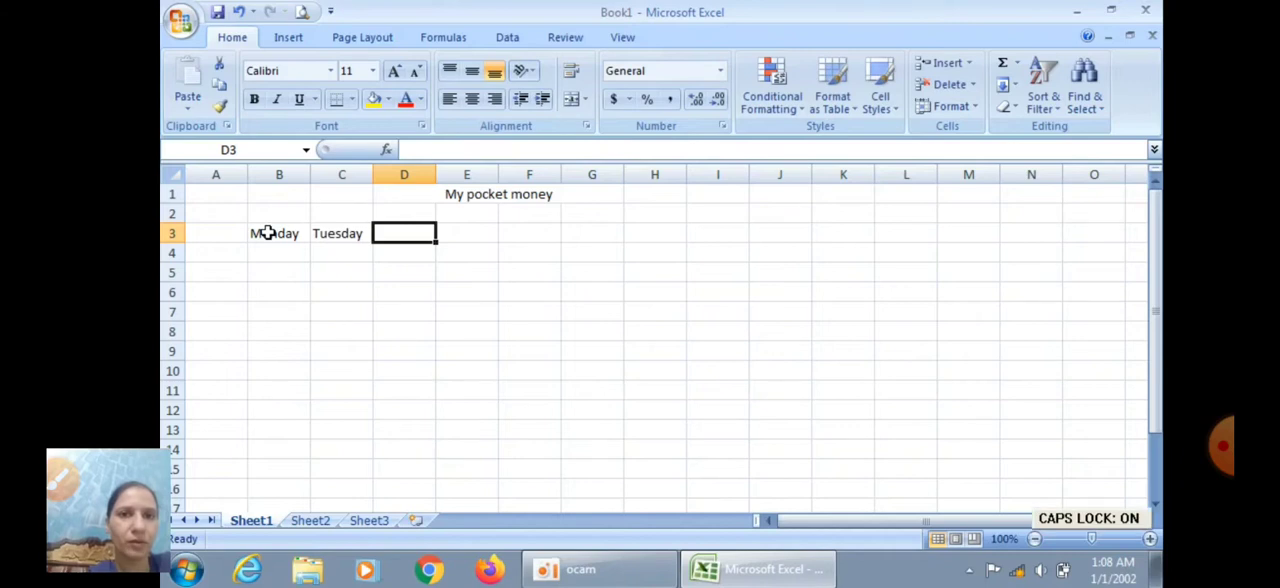
type("WEDNES")
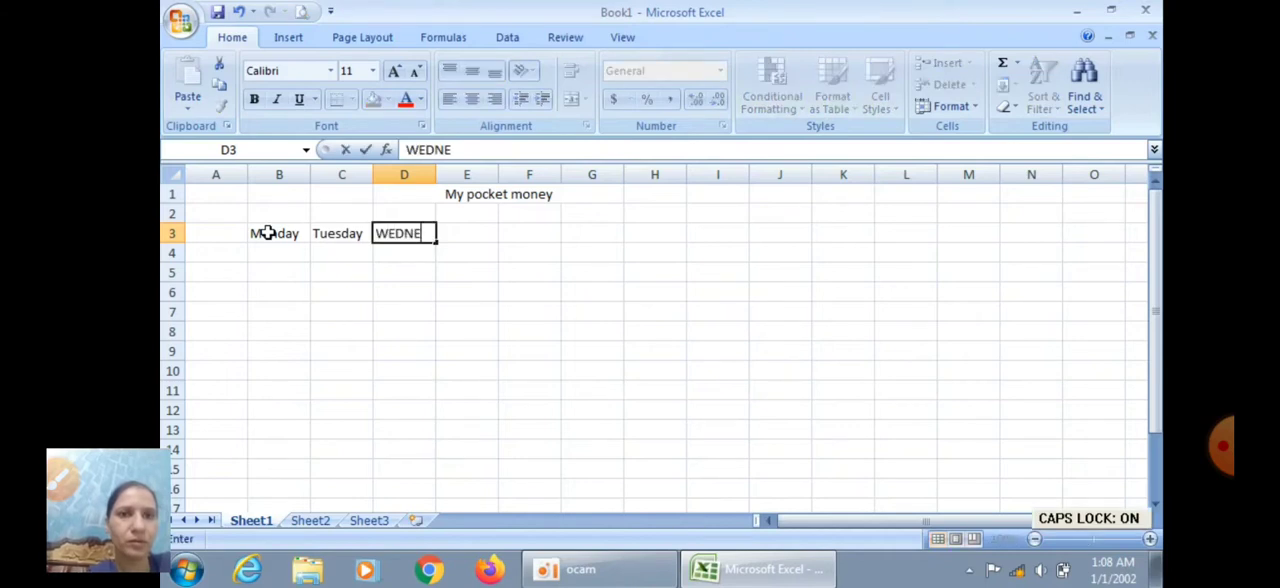
key("Caps_Lock")
key("BackSpace")
key("BackSpace")
key("BackSpace")
key("BackSpace")
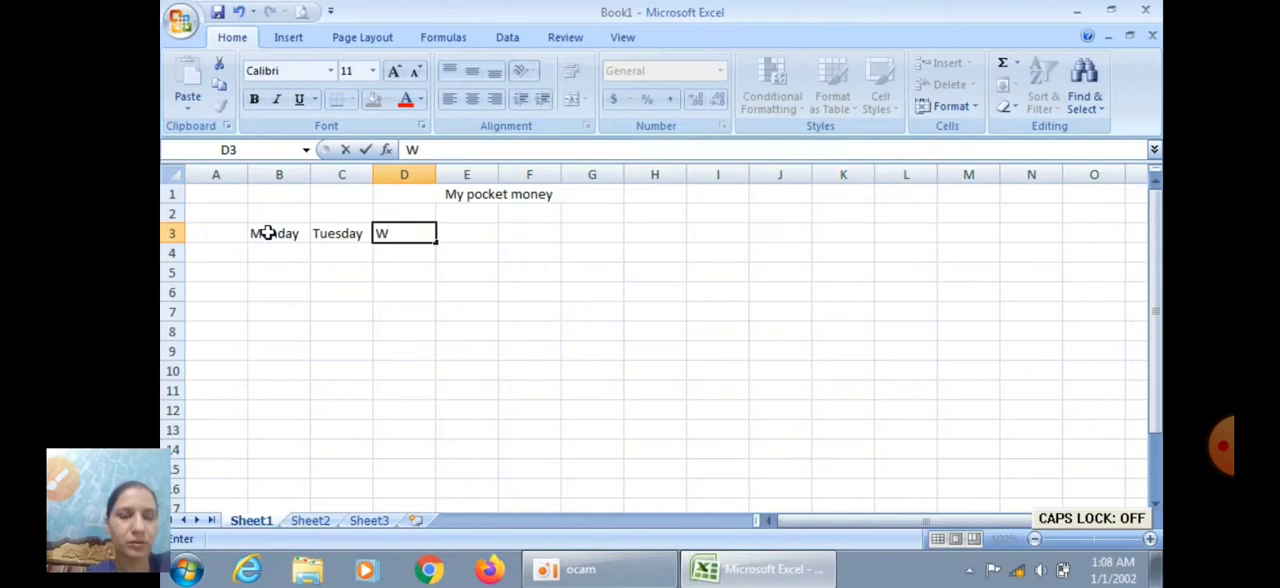
type("ednesday")
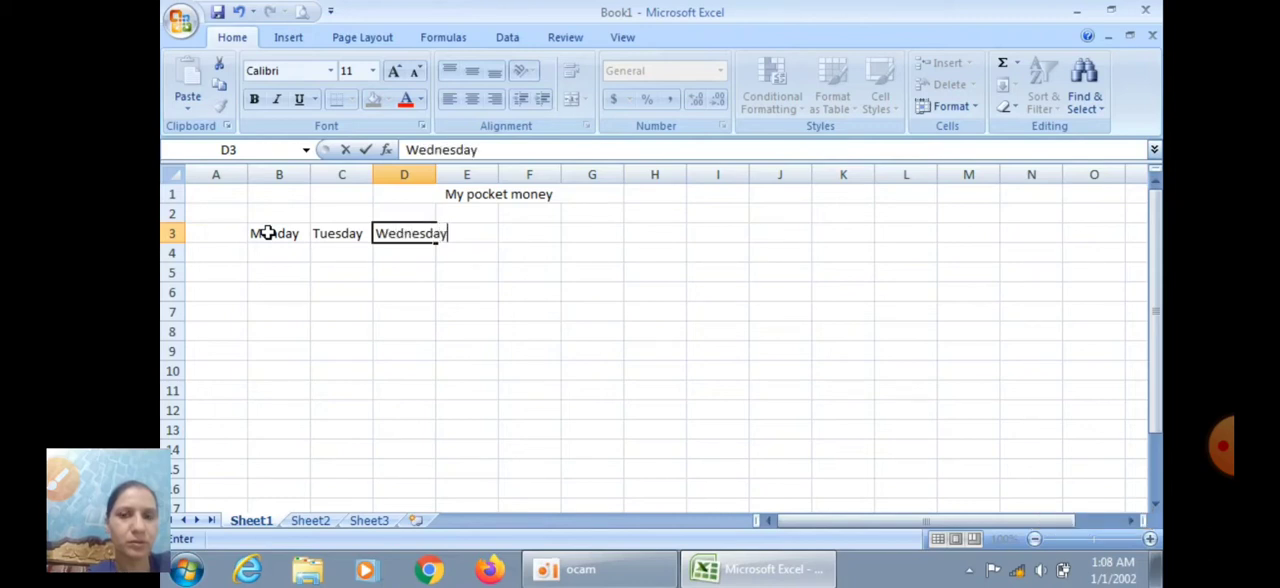
Enter the weekday headings Thursday in cell E3 and Friday in cell F3
key("Tab")
type("T")
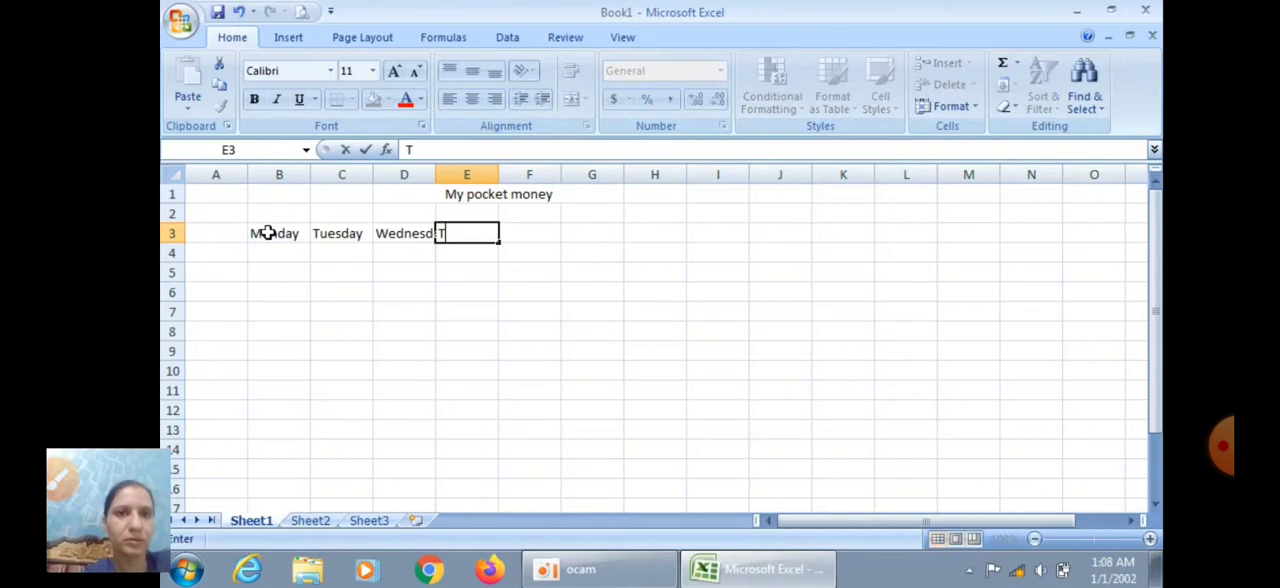
type("hursday")
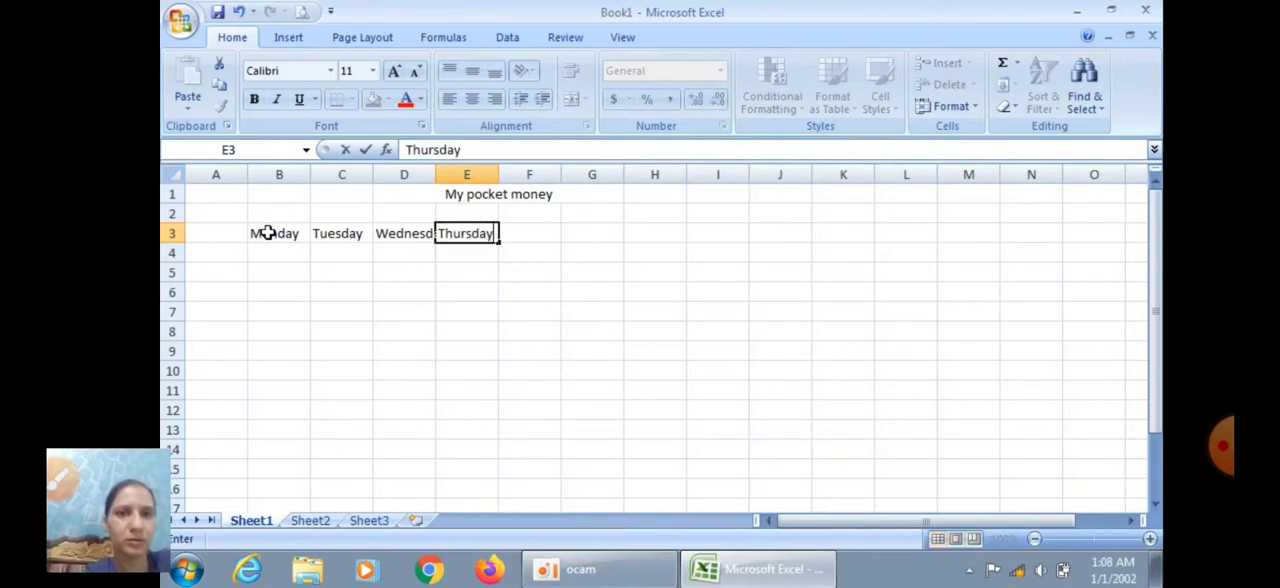
key("Tab")
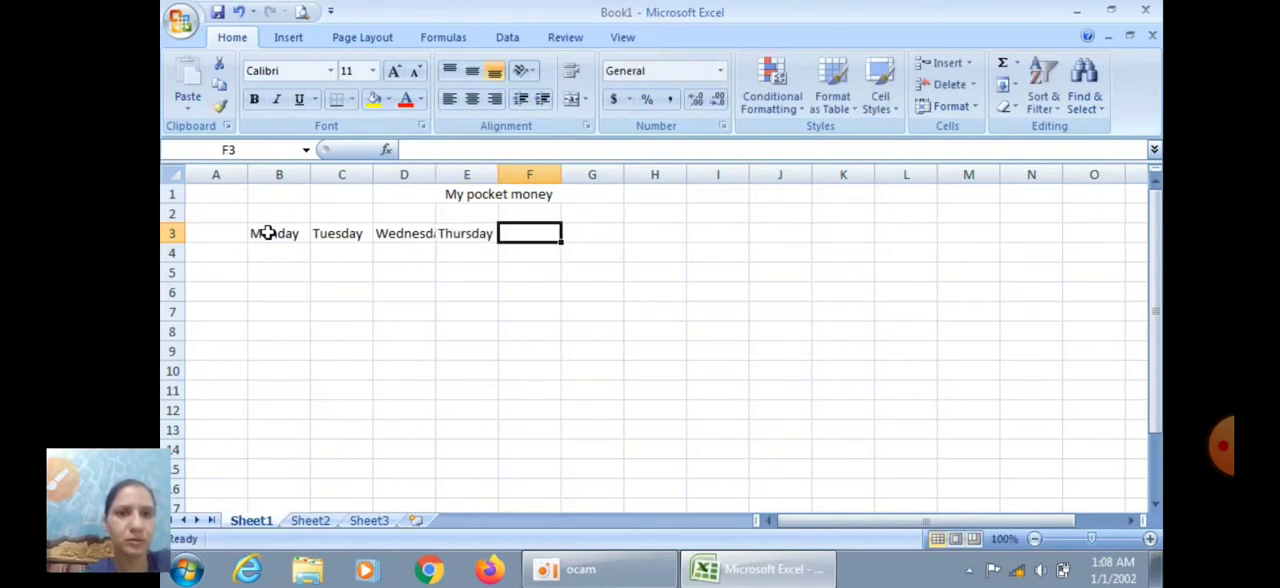
type("Friday")
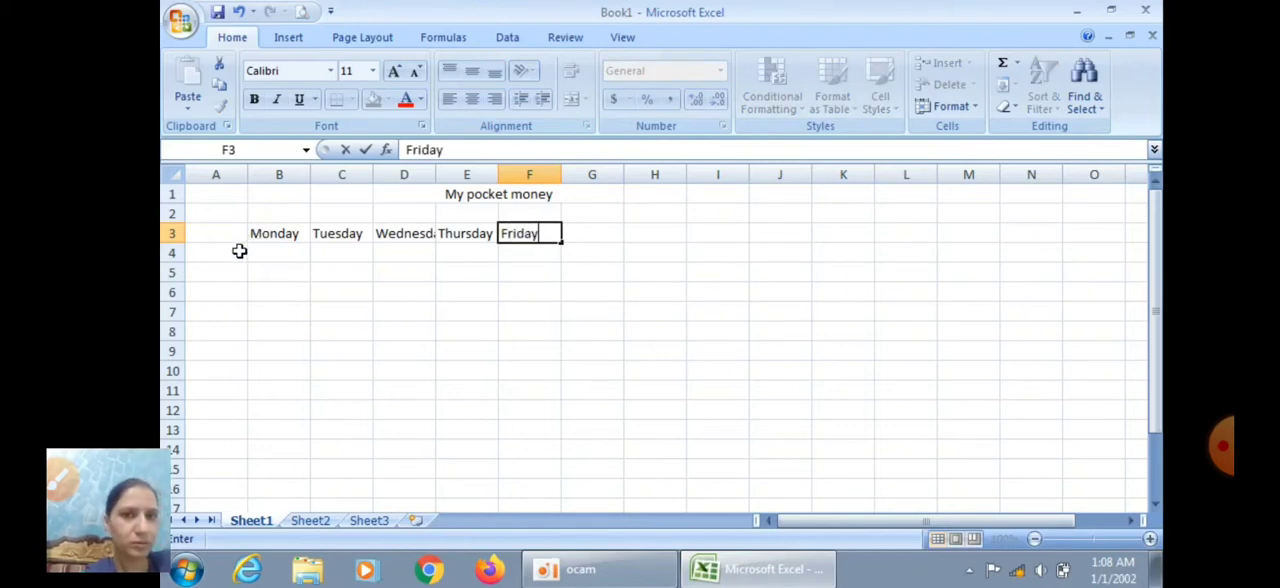
Enter the row label "Drinks" in cell A4, below the heading row
left_click(239, 252)
type("D")
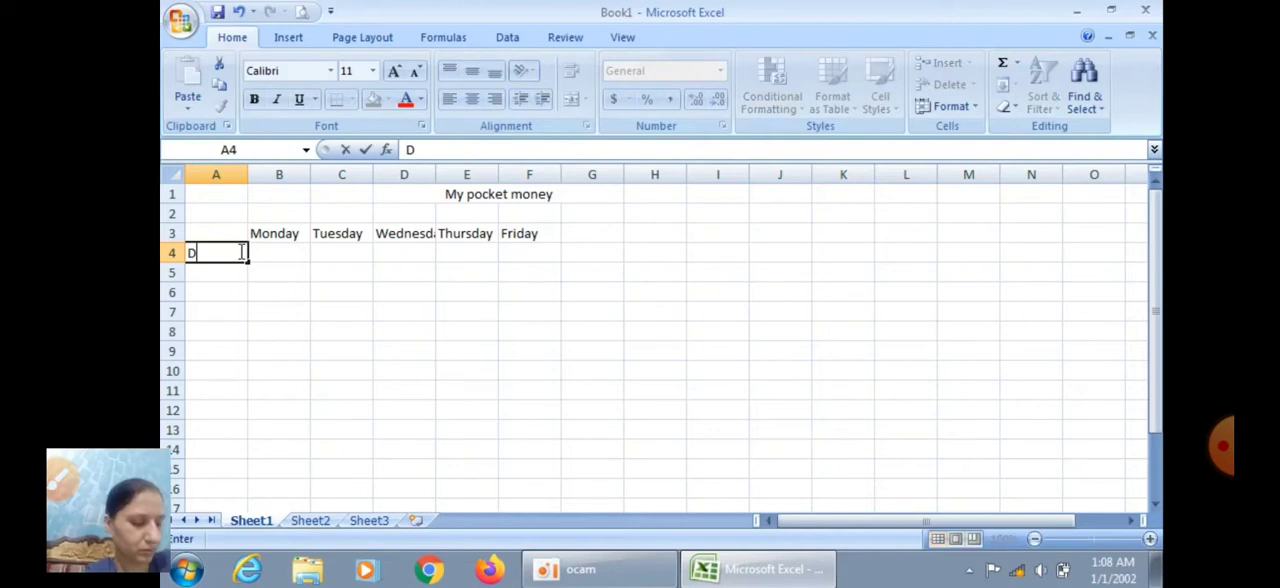
type("rint")
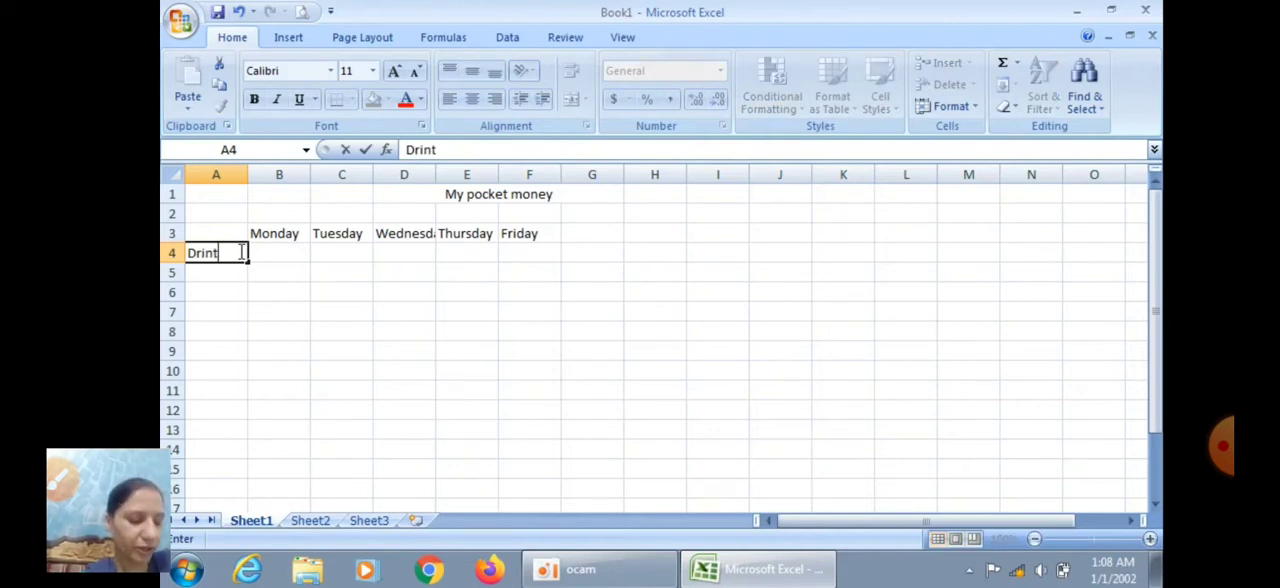
type("=")
key("BackSpace")
key("BackSpace")
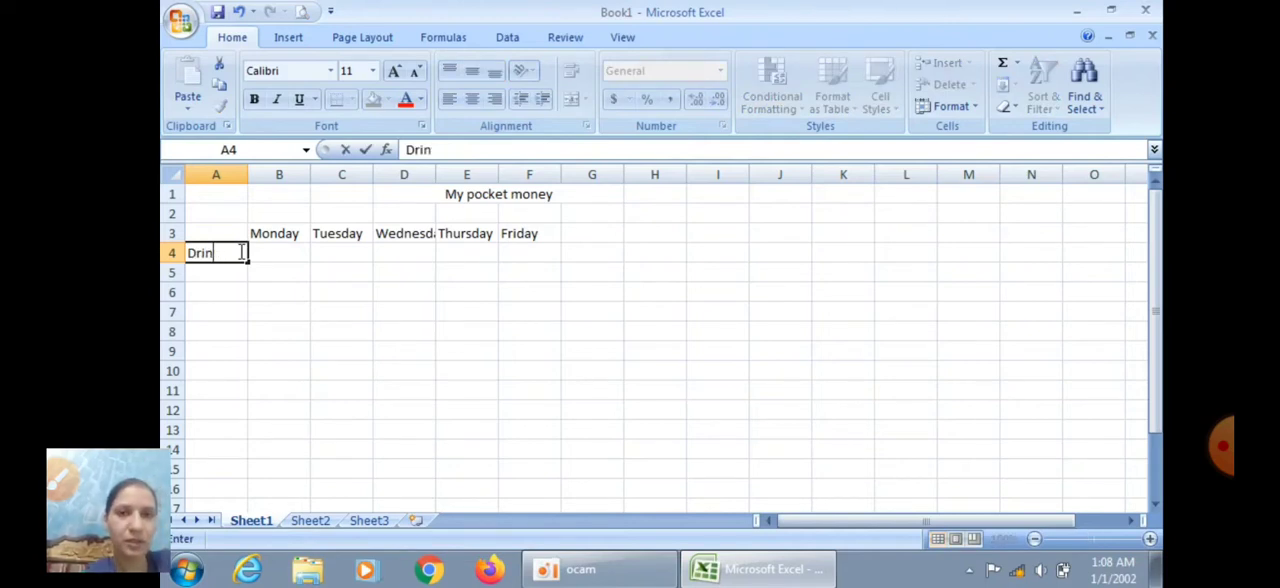
Fill the Drinks row from Monday to Friday (B4:F4) with 10, 20, 15, 16 and 18
key("Tab")
type("10")
key("Tab")
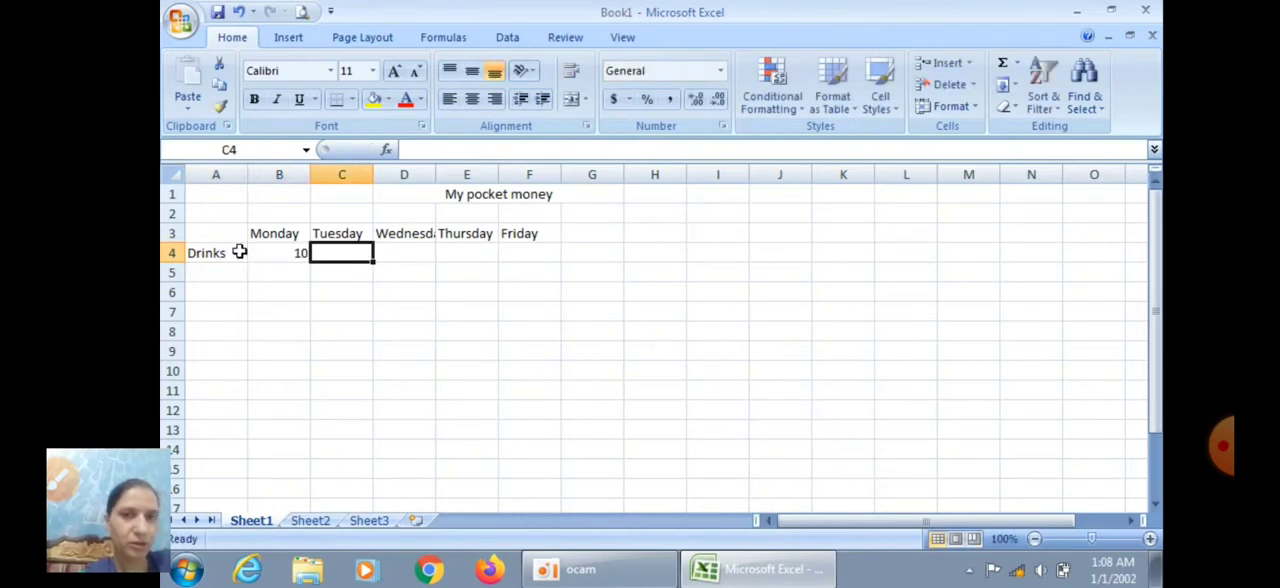
type("20")
key("Tab")
type("15")
key("Tab")
type("16")
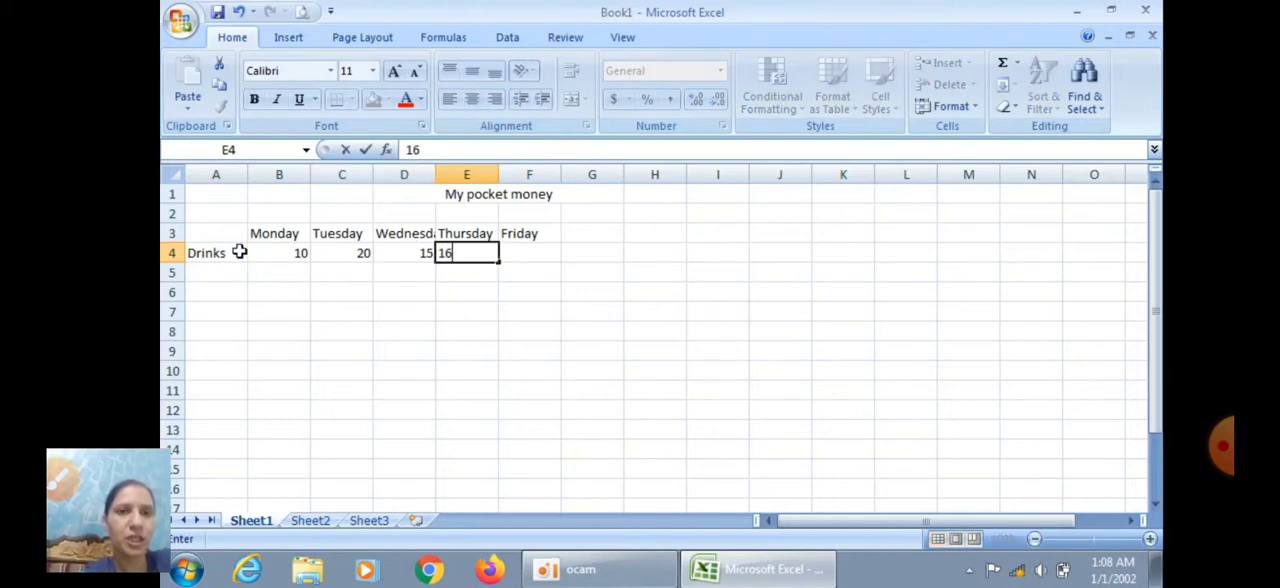
key("Tab")
type("18")
key("Tab")
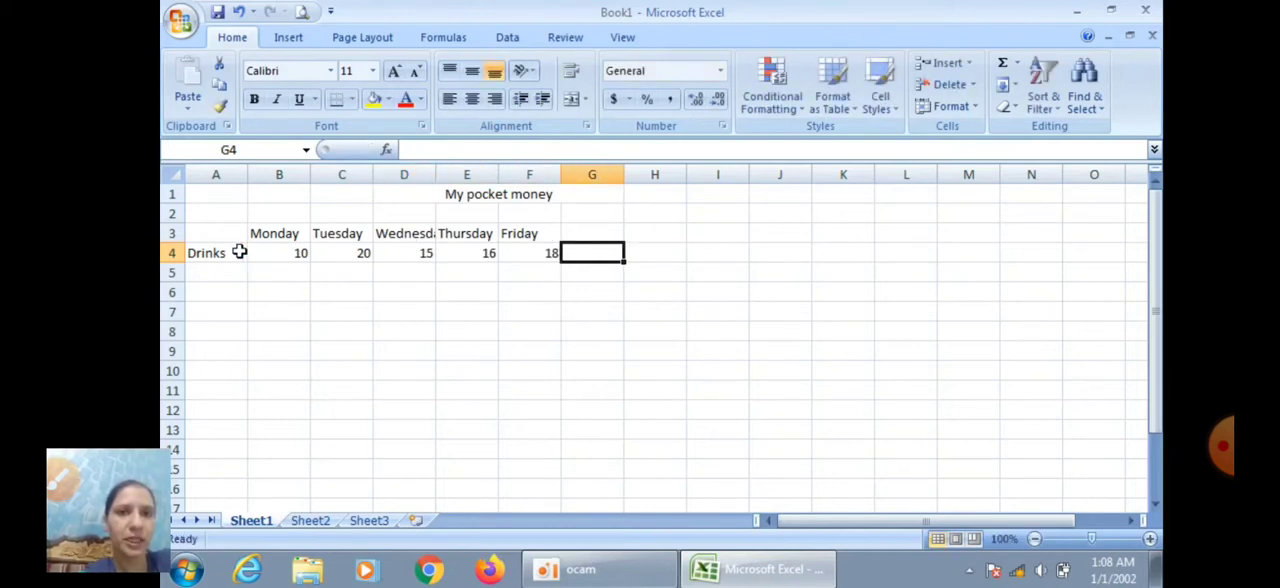
Enter the row label "snacks" in cell A5, below Drinks
left_click(202, 274)
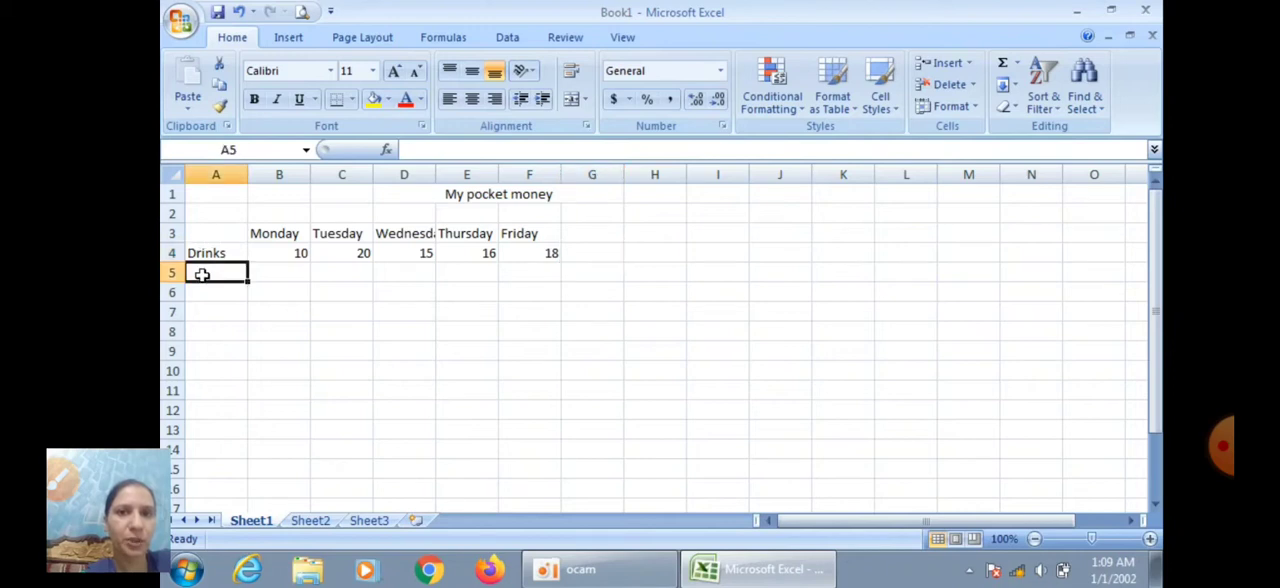
type("s")
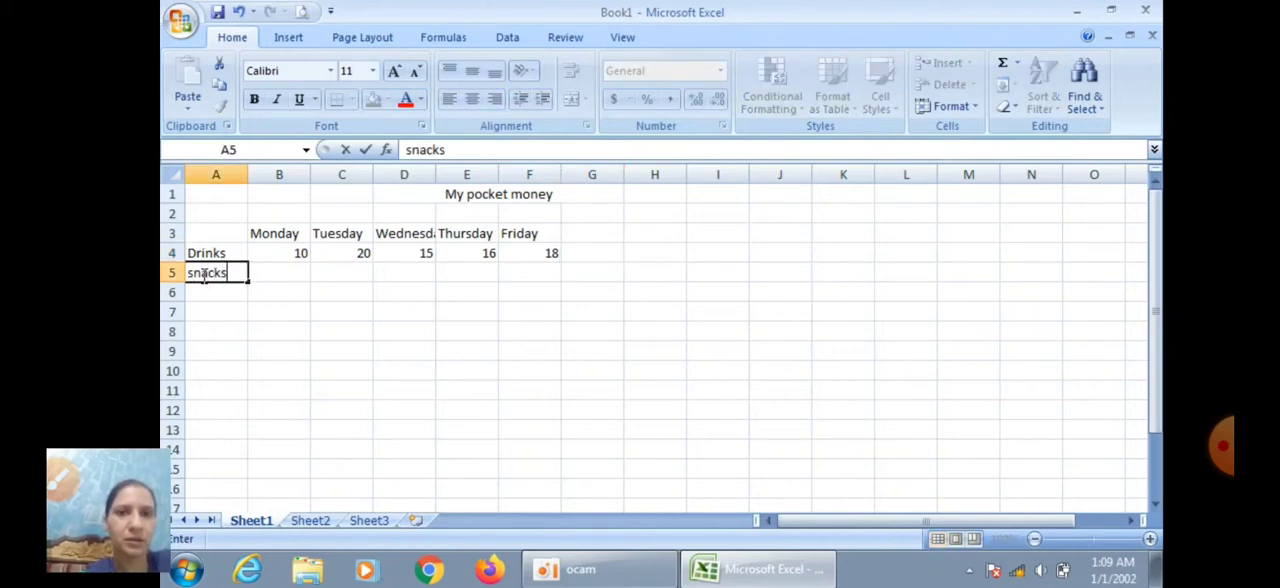
type("nacks")
Fill the snacks row from Monday to Friday (B5:F5) with 10, 20, 25, 15 and 16
key("Tab")
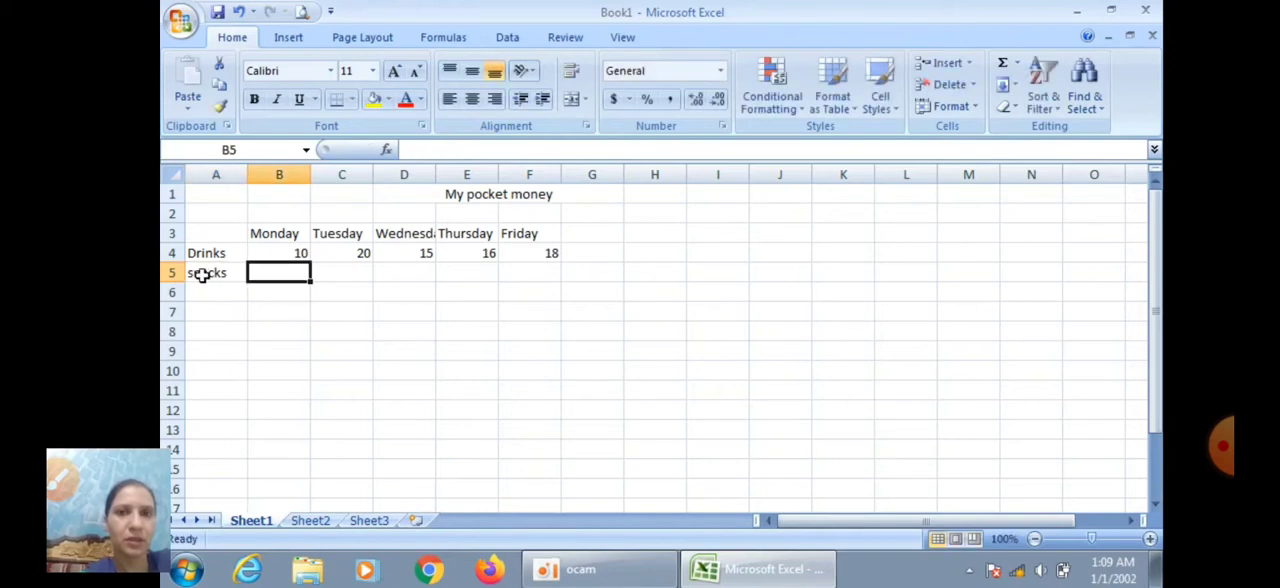
type("10")
key("Tab")
type("2")
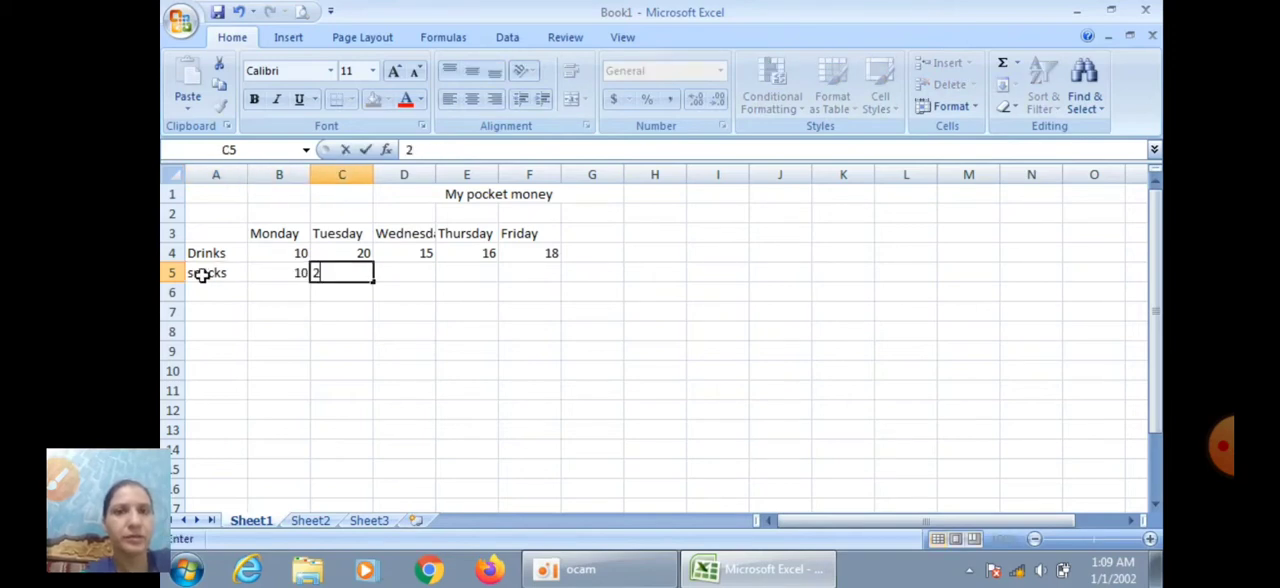
type("0")
key("Tab")
type("25")
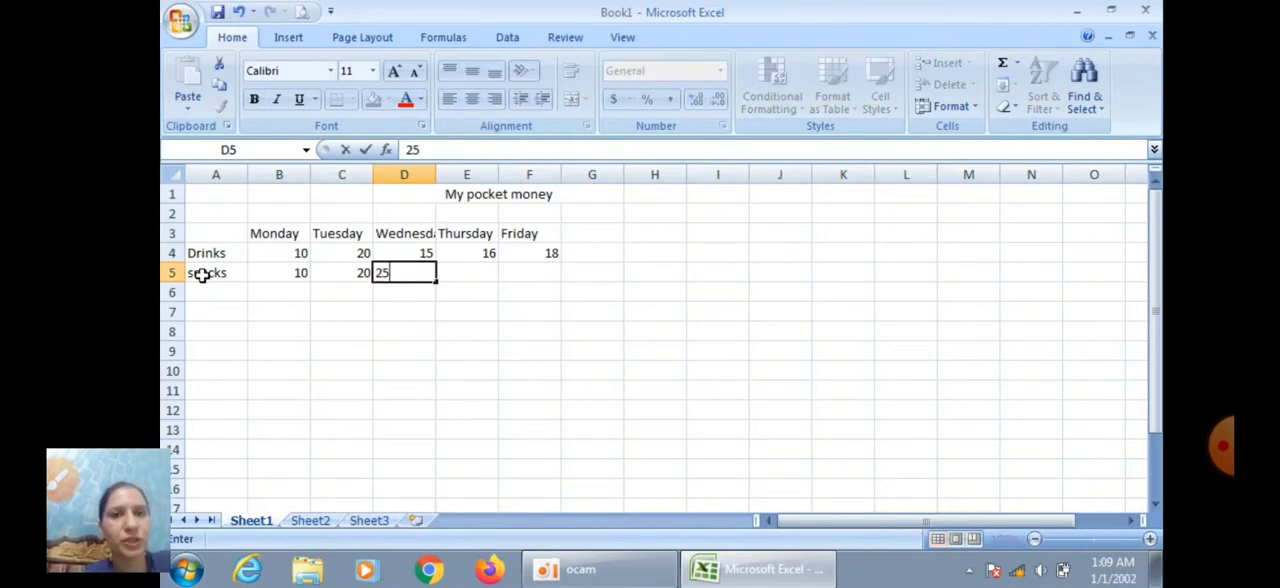
key("Tab")
type("15")
key("Tab")
type("16")
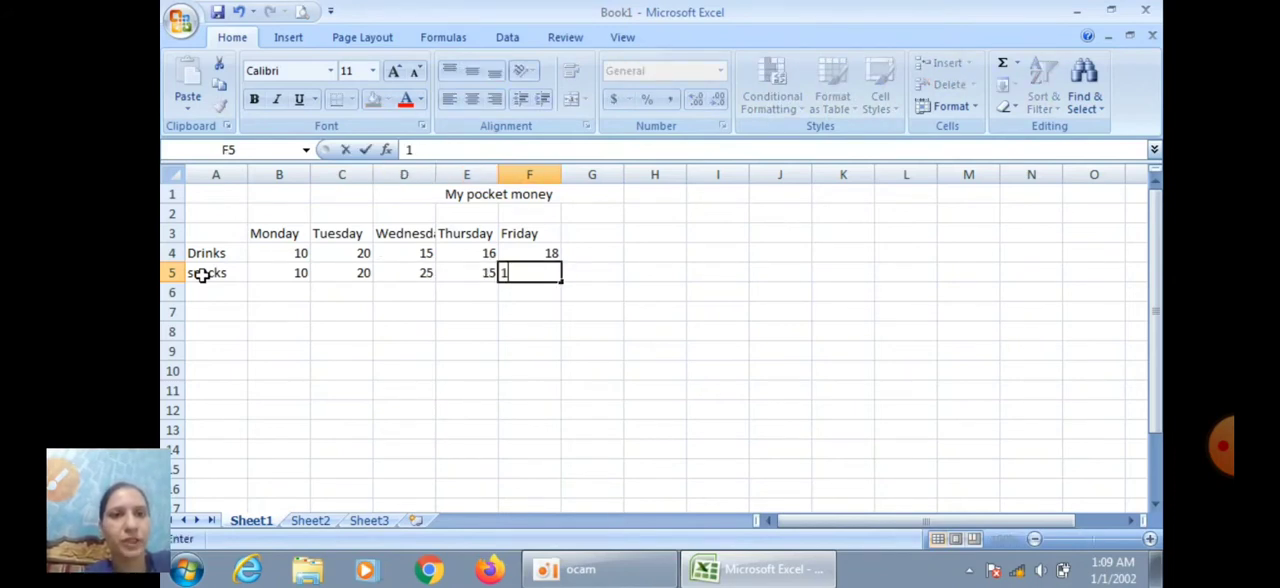
key("Tab")
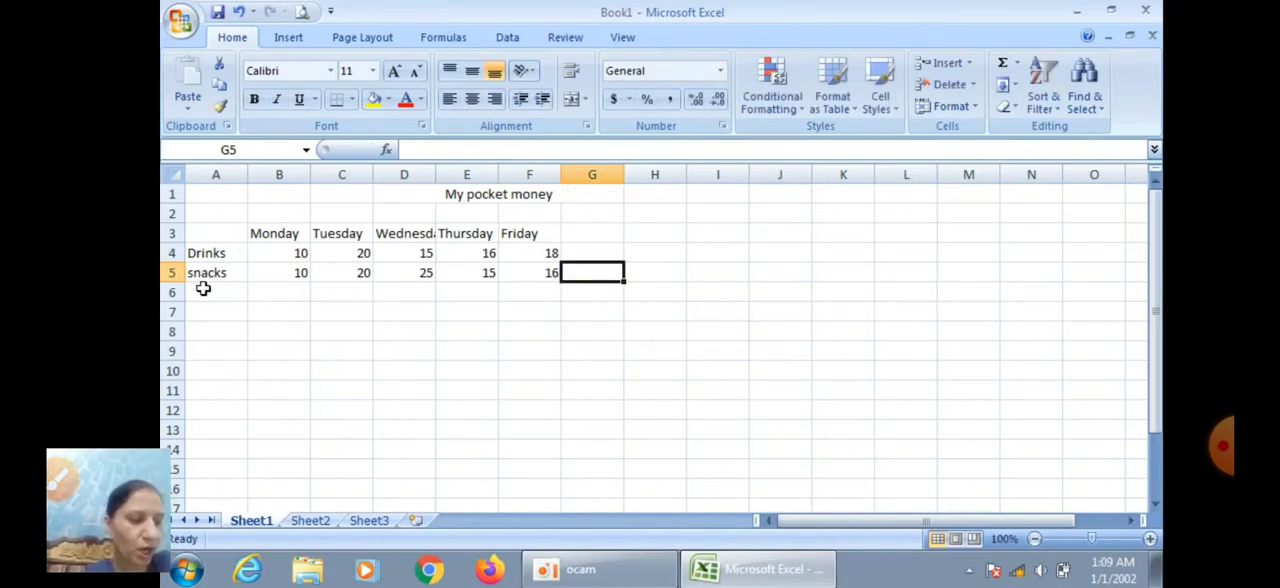
Enter the row label "Gift" in cell A6, below snacks
left_click(203, 289)
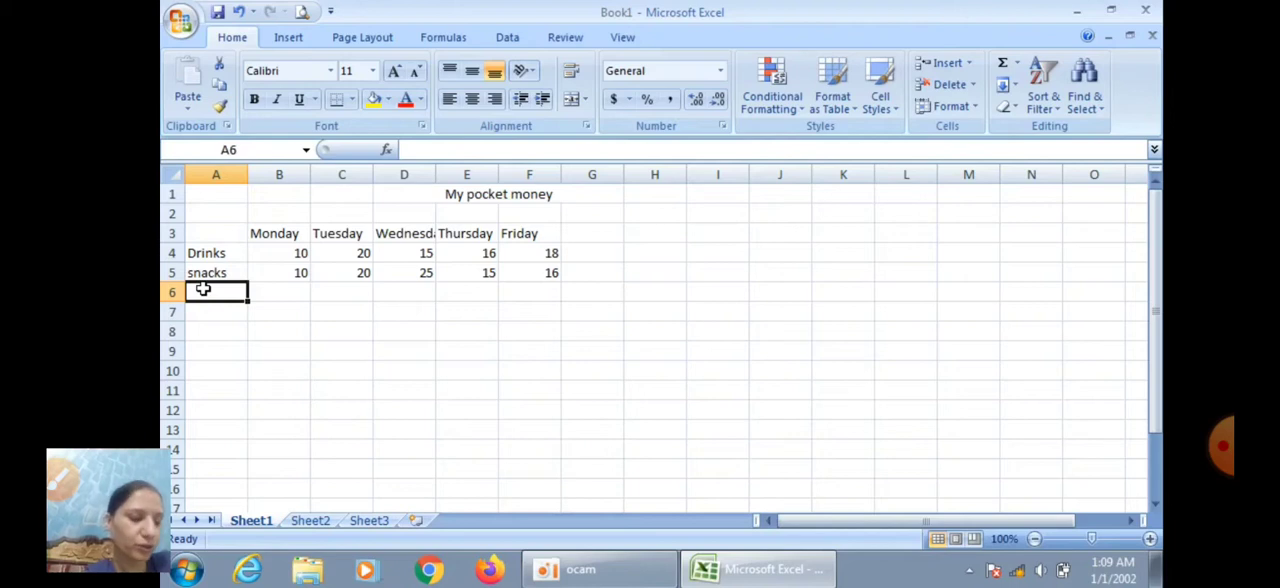
type("Gift")
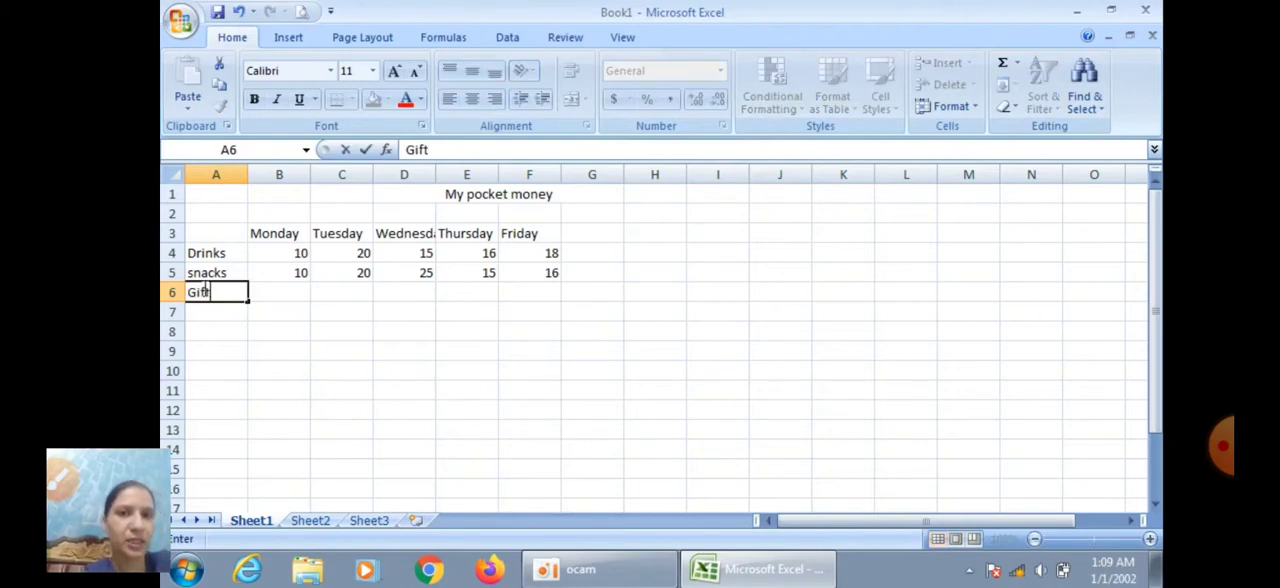
key("Tab")
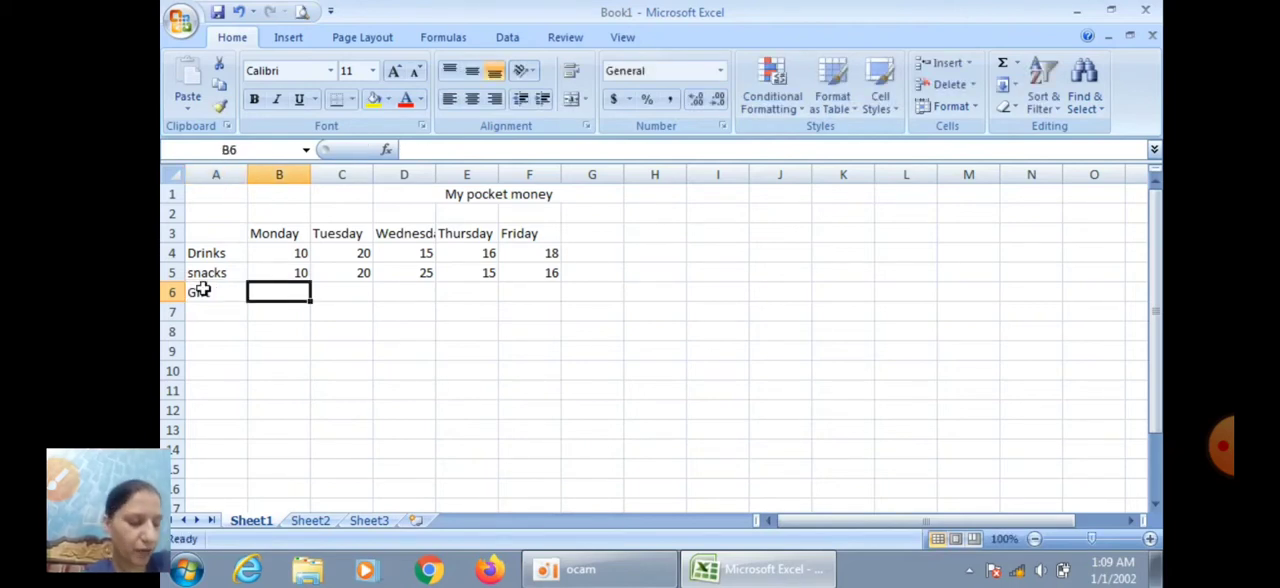
Fill the Gift row from Monday to Friday (B6:F6) with 100, 300, 70, 160 and 150
type("100")
key("Tab")
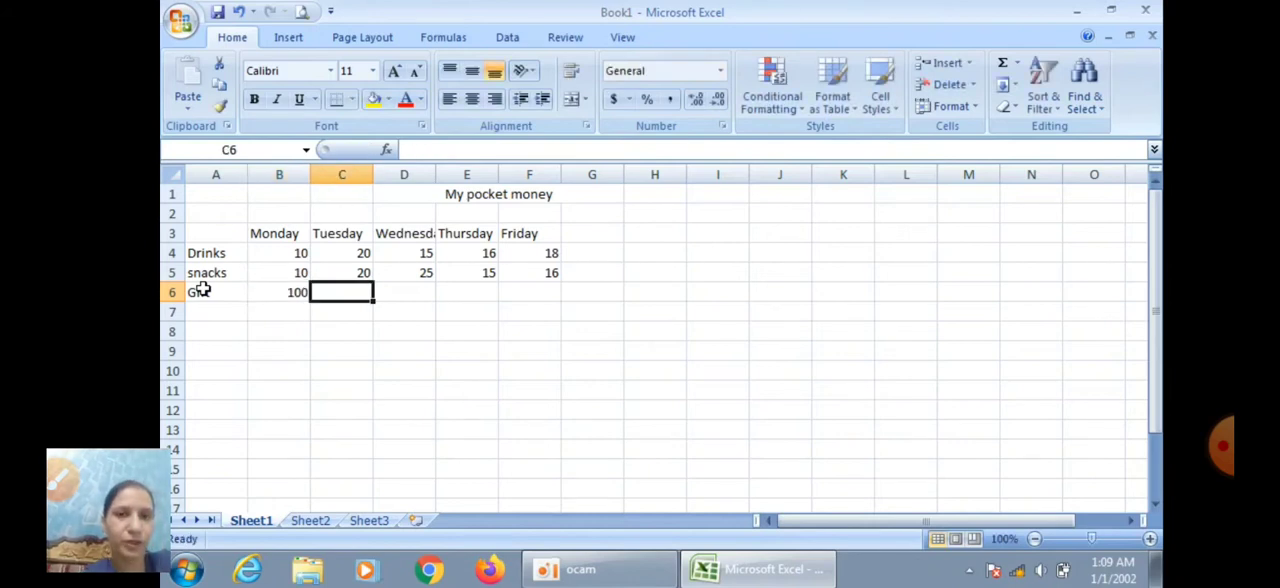
type("300")
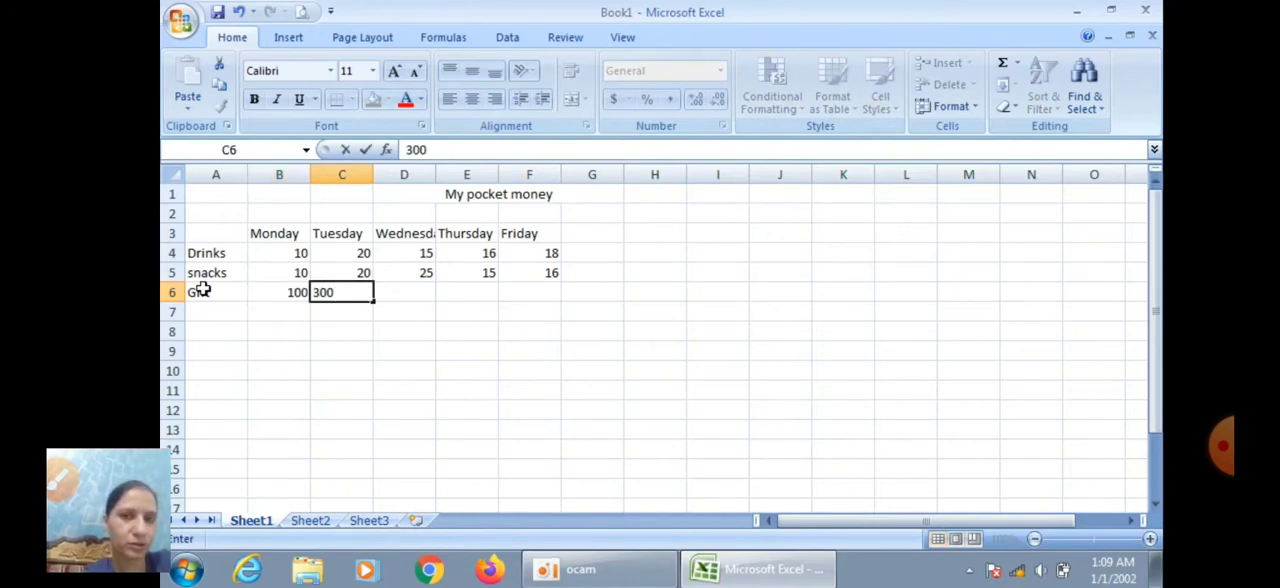
key("Tab")
type("70")
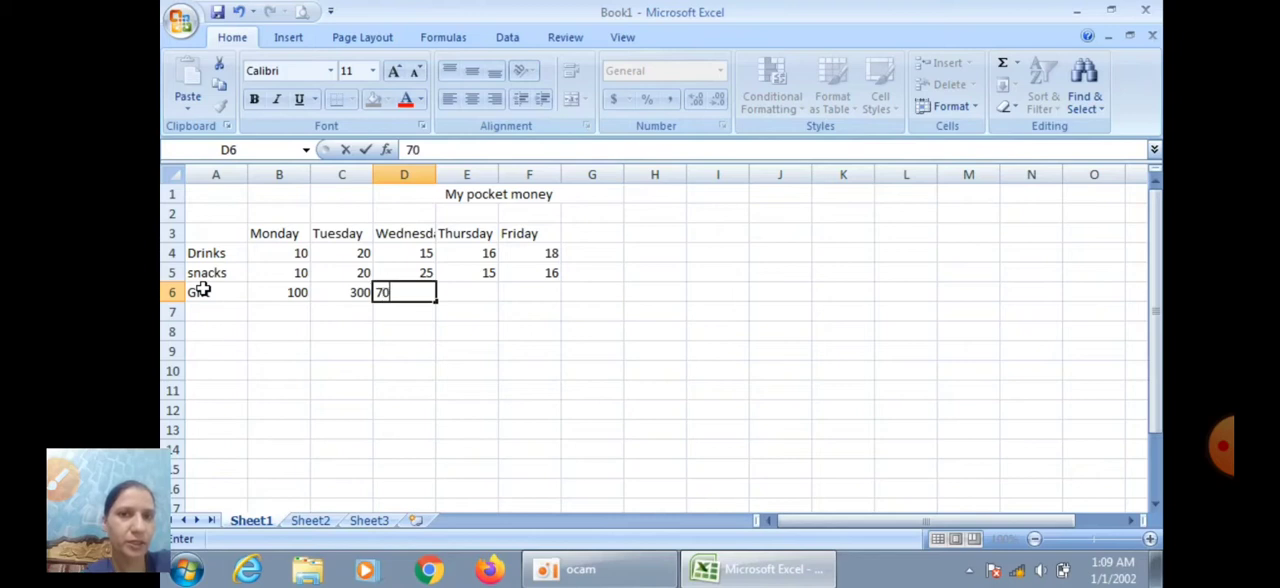
key("Tab")
type("1")
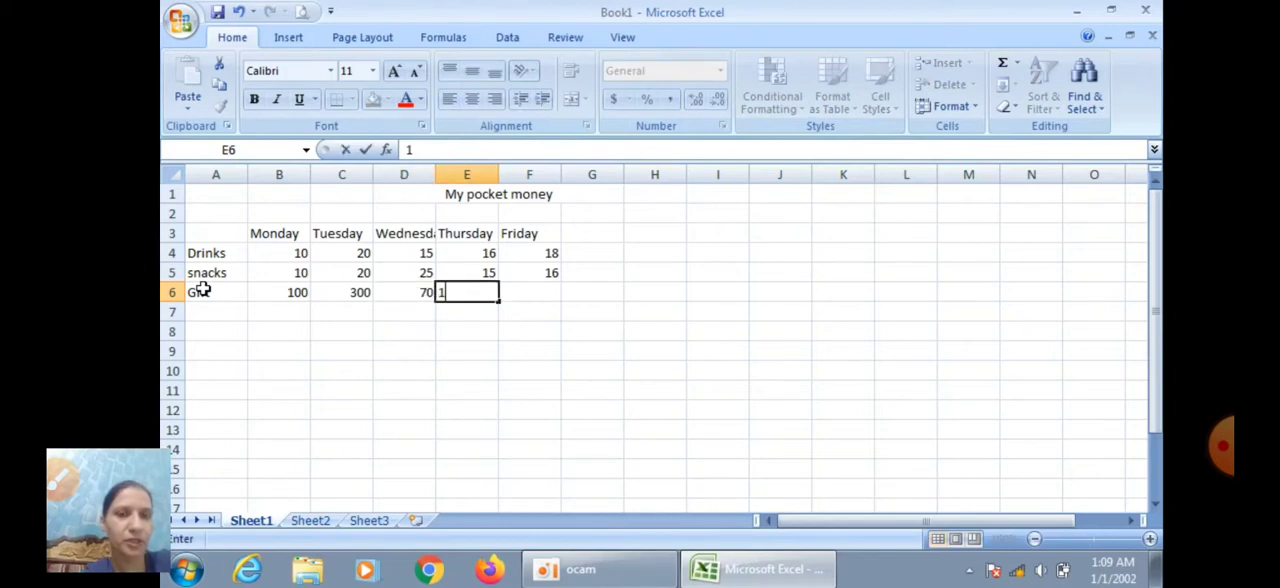
key("Tab")
type("1")
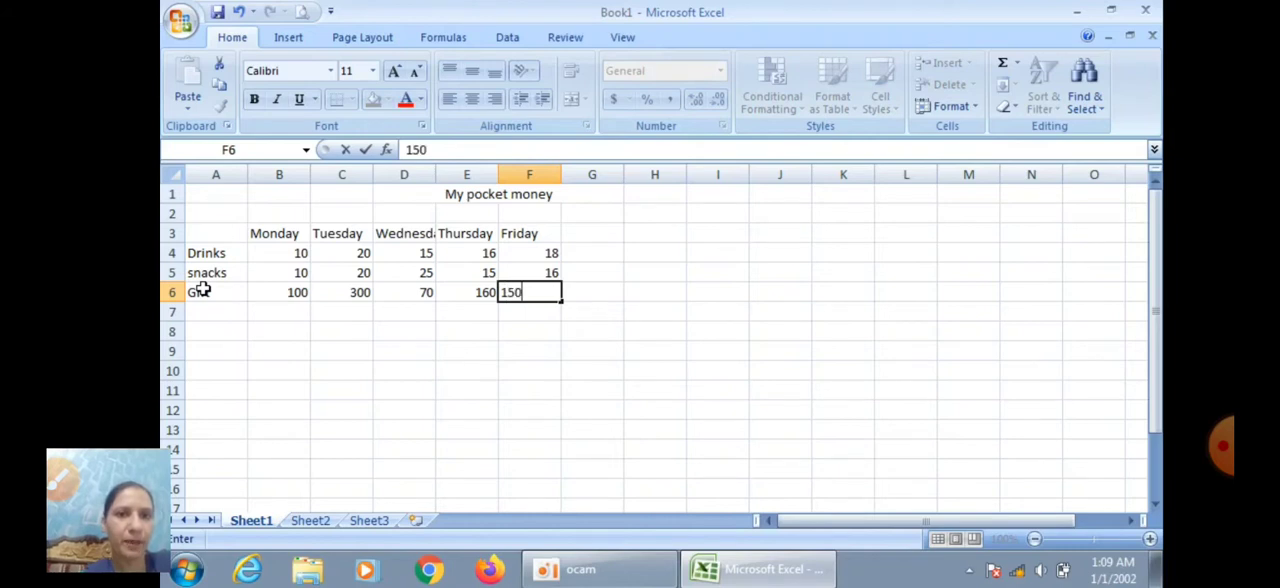
left_click(700, 350)
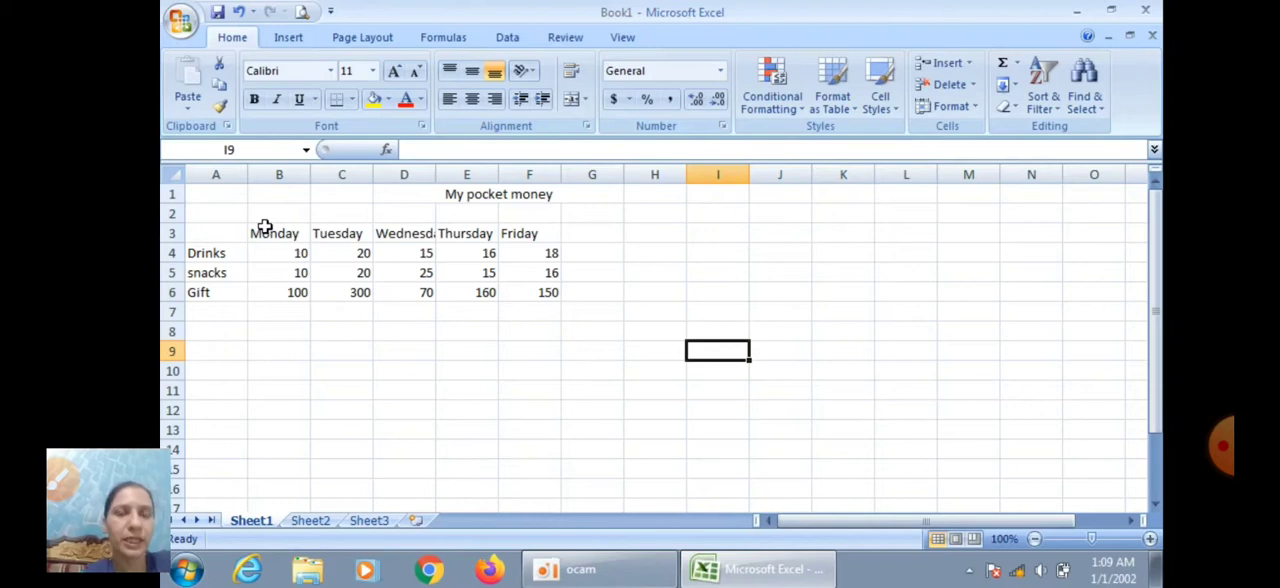
Apply a yellow fill to the weekday headings from Monday to Friday (B3:F3)
left_click_drag(265, 226, 478, 231)
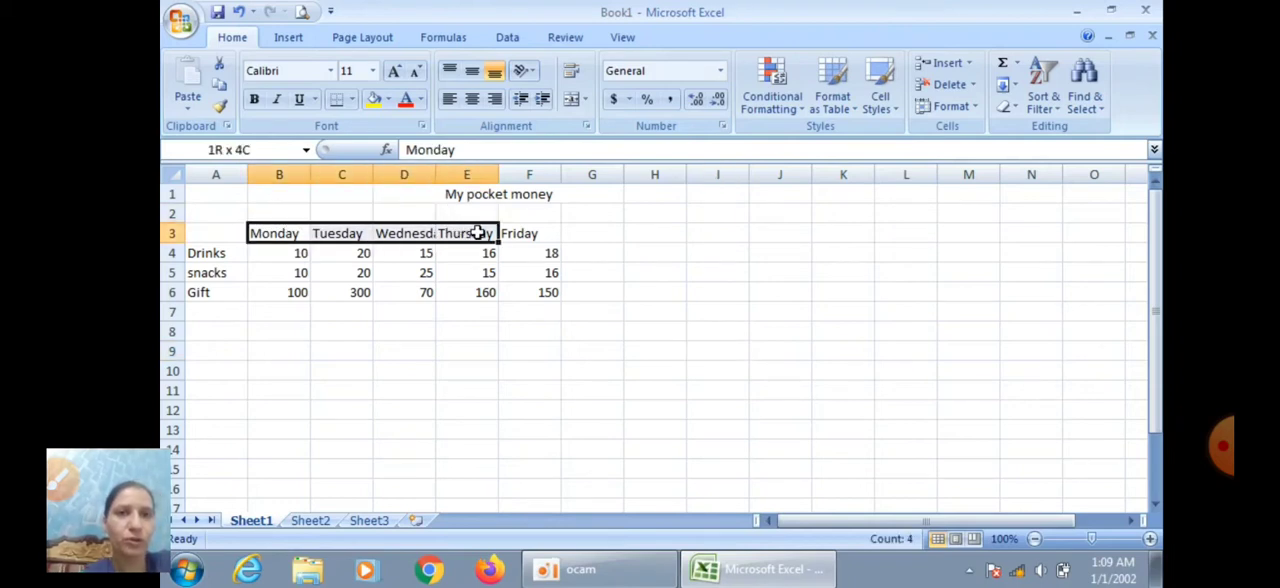
left_click(478, 231)
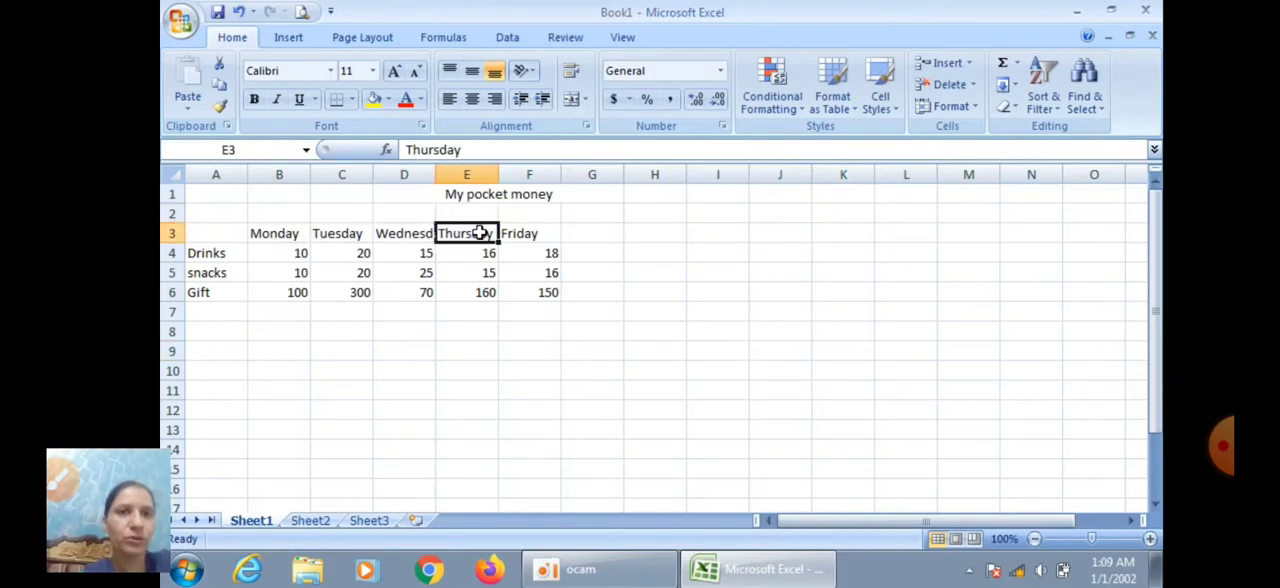
left_click(261, 233)
left_click_drag(551, 231, 286, 231)
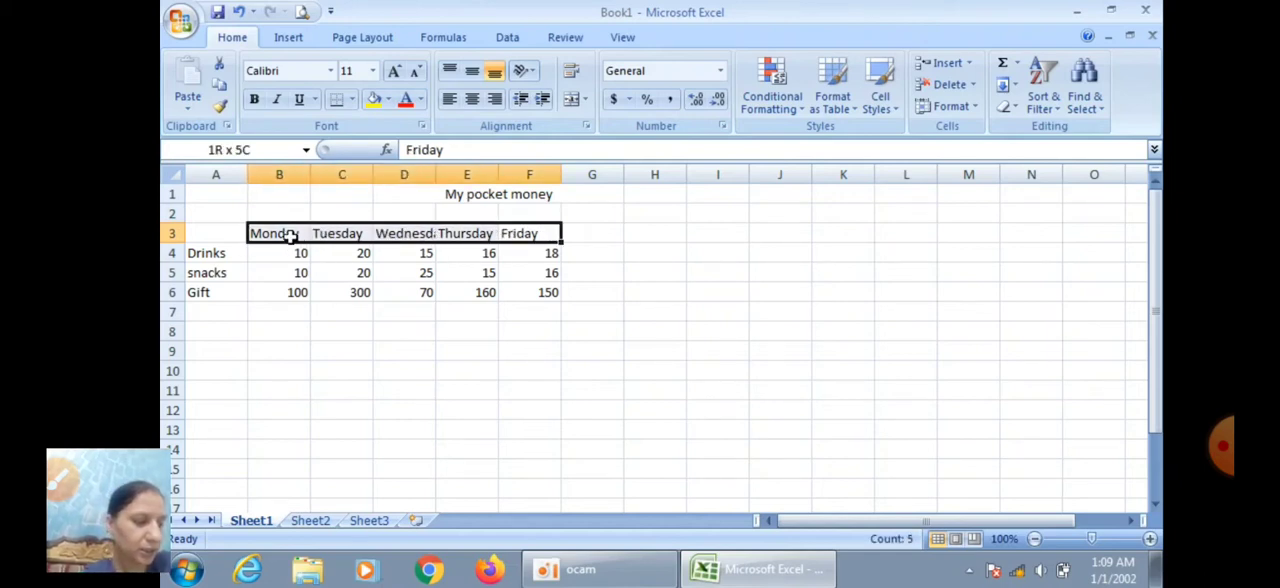
left_click(373, 99)
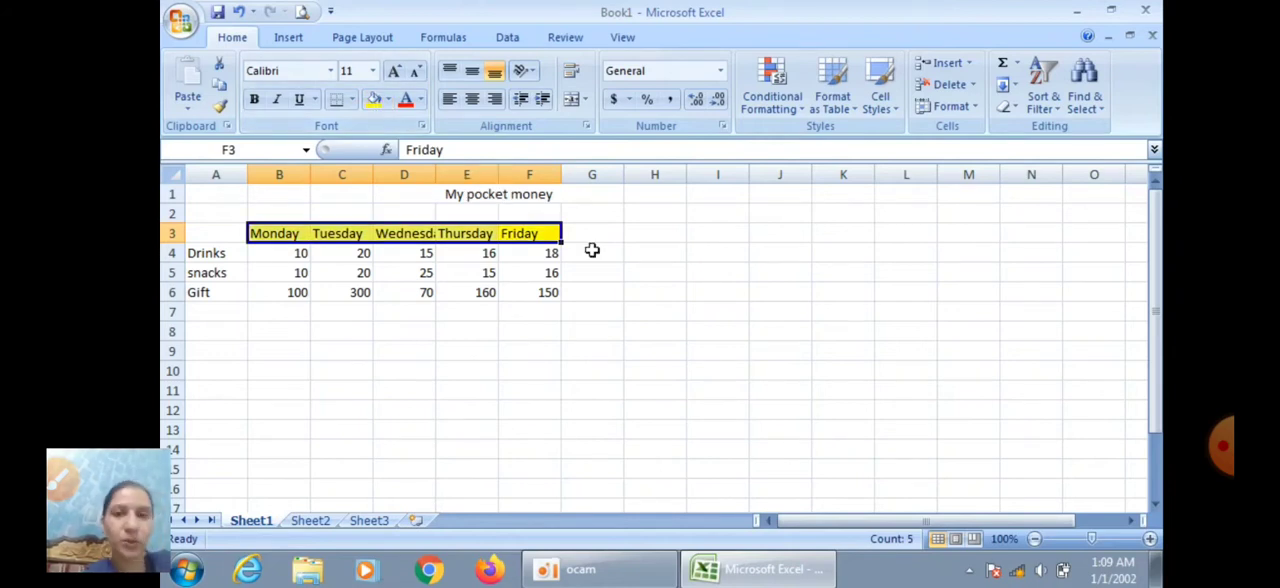
left_click(717, 279)
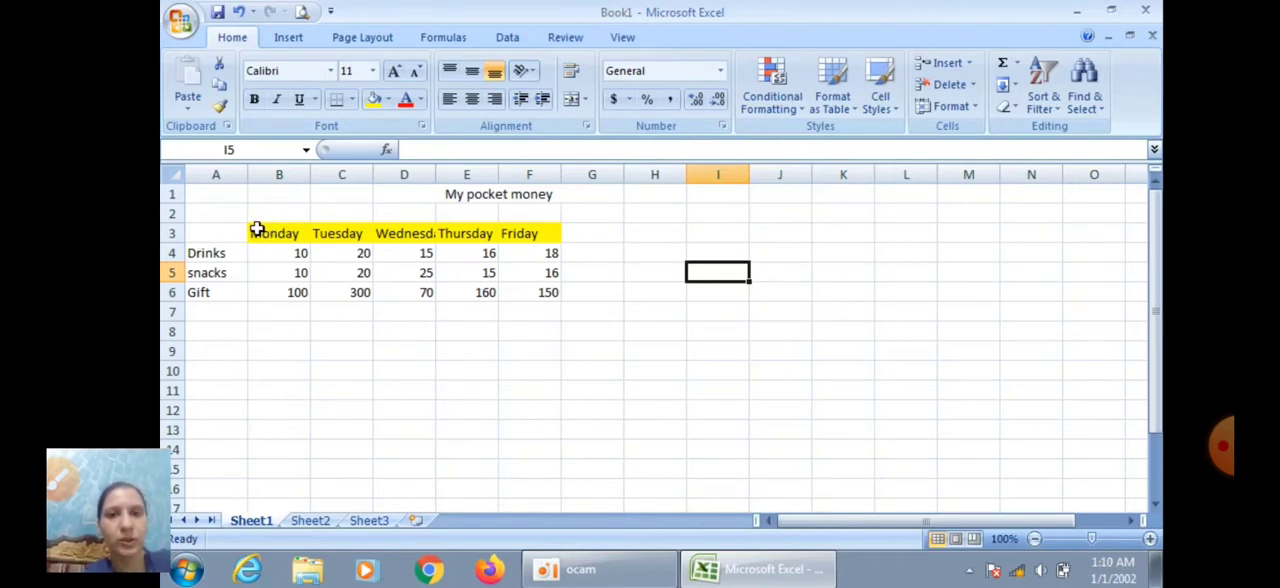
Insert a 2-D clustered column chart of the weekday headings and the Drinks amounts (B3:F4)
left_click_drag(255, 229, 526, 248)
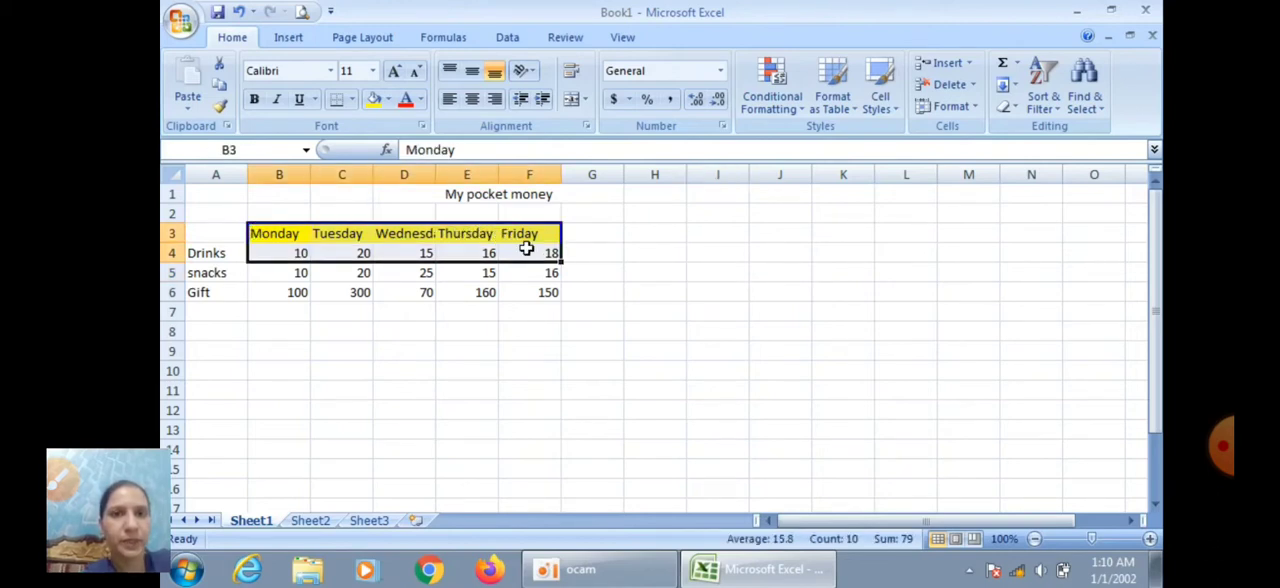
left_click(290, 39)
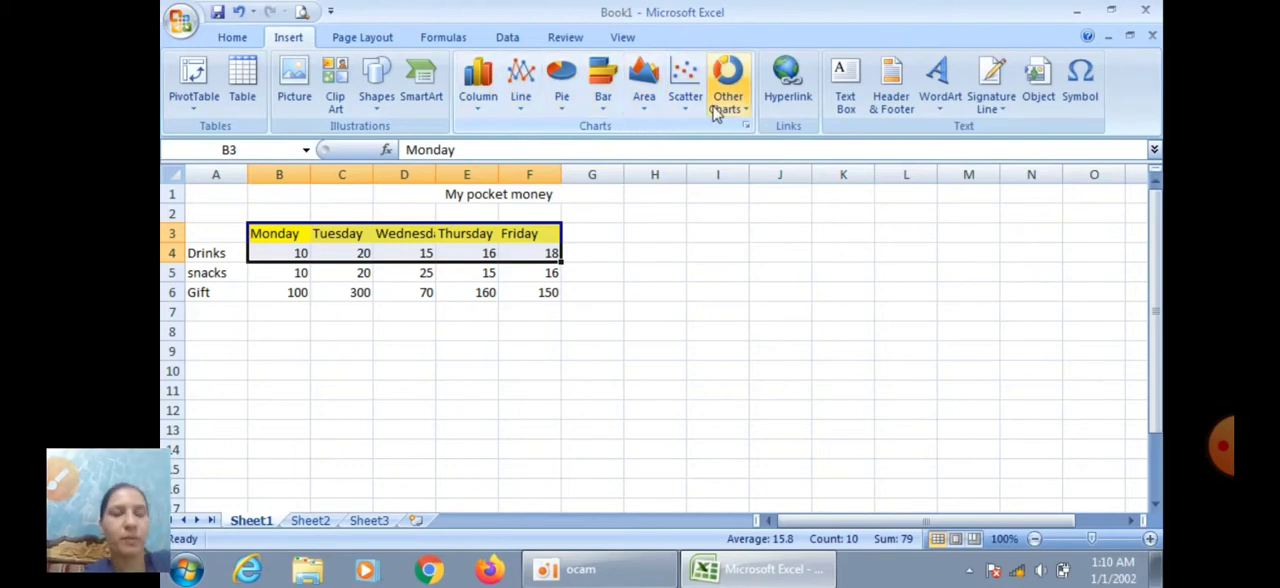
left_click(747, 115)
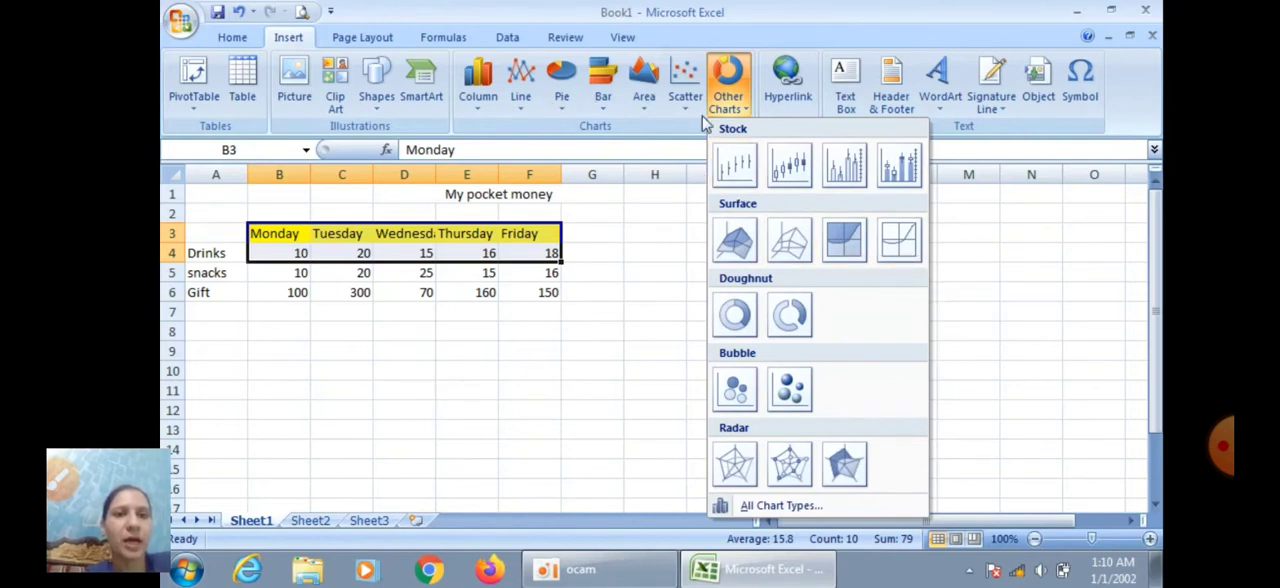
left_click(478, 80)
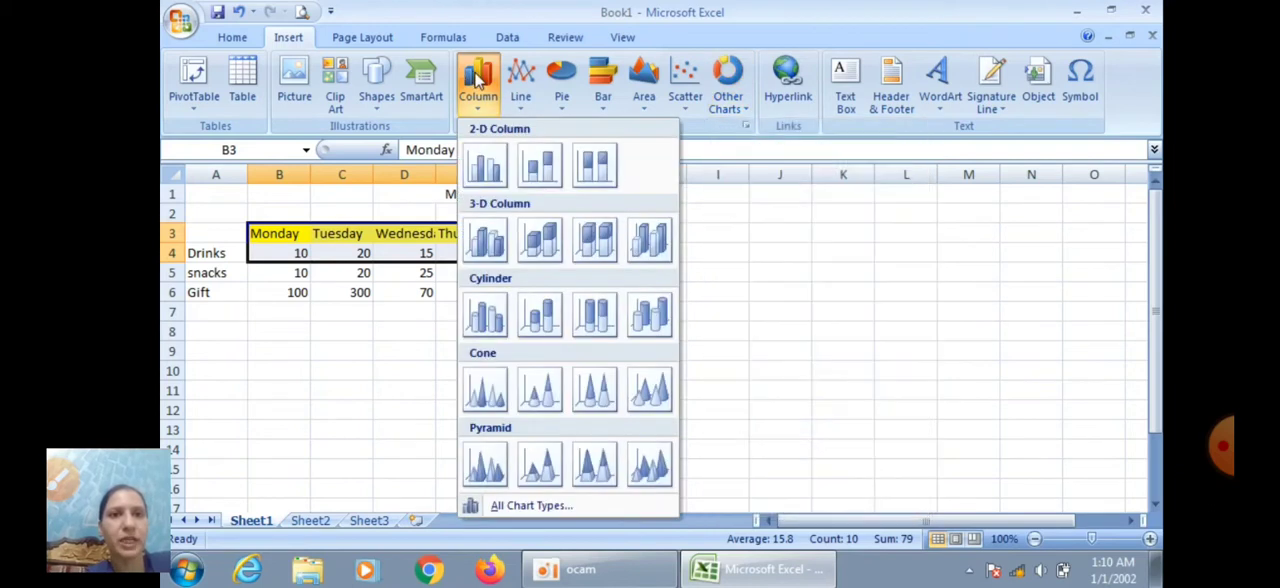
left_click(485, 163)
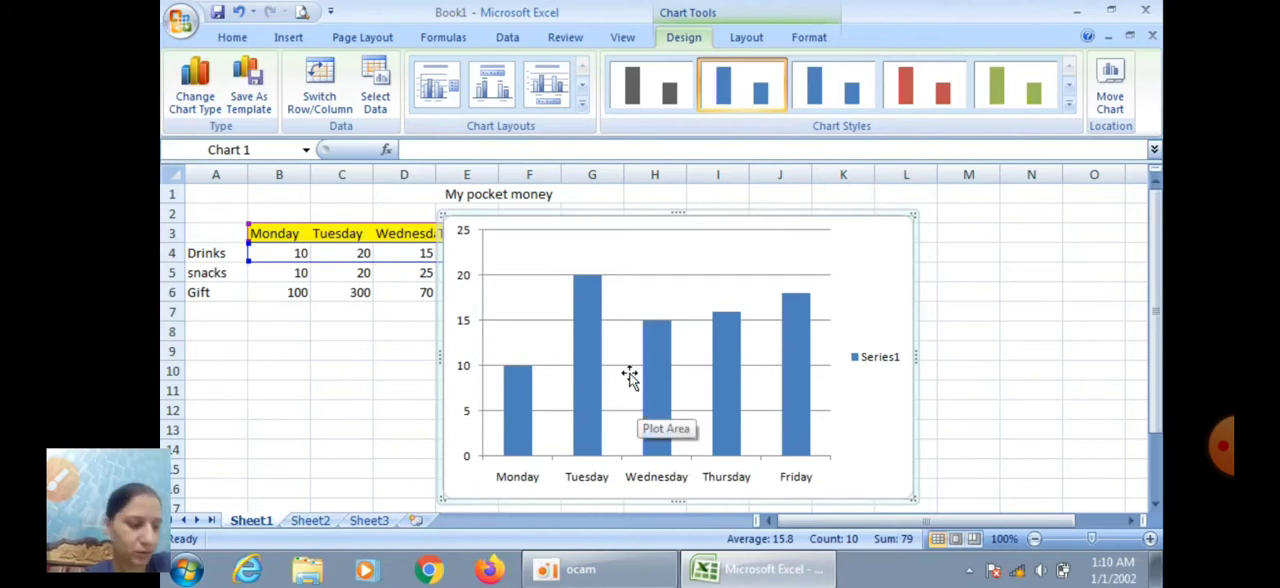
Delete the column chart from the worksheet
left_click(705, 258)
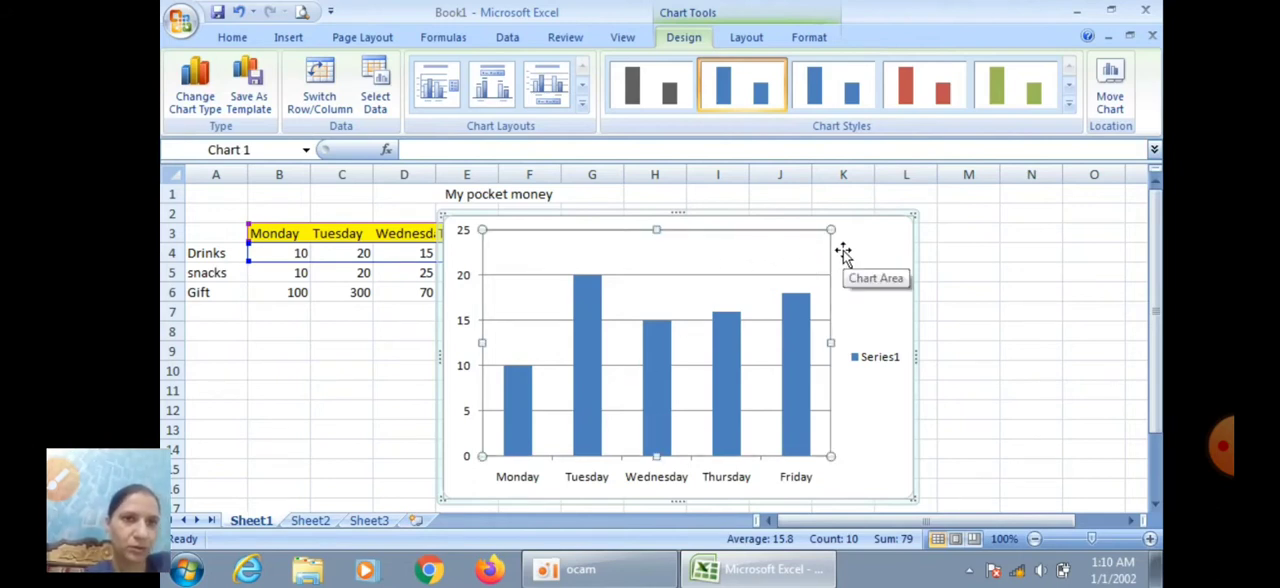
left_click(915, 224)
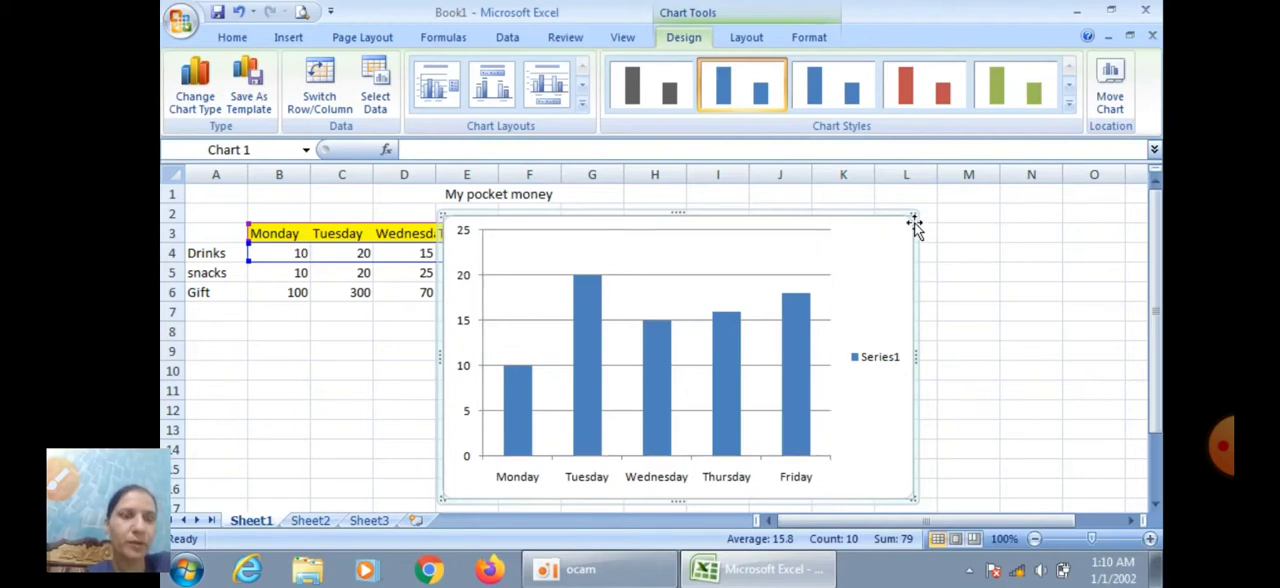
key("Delete")
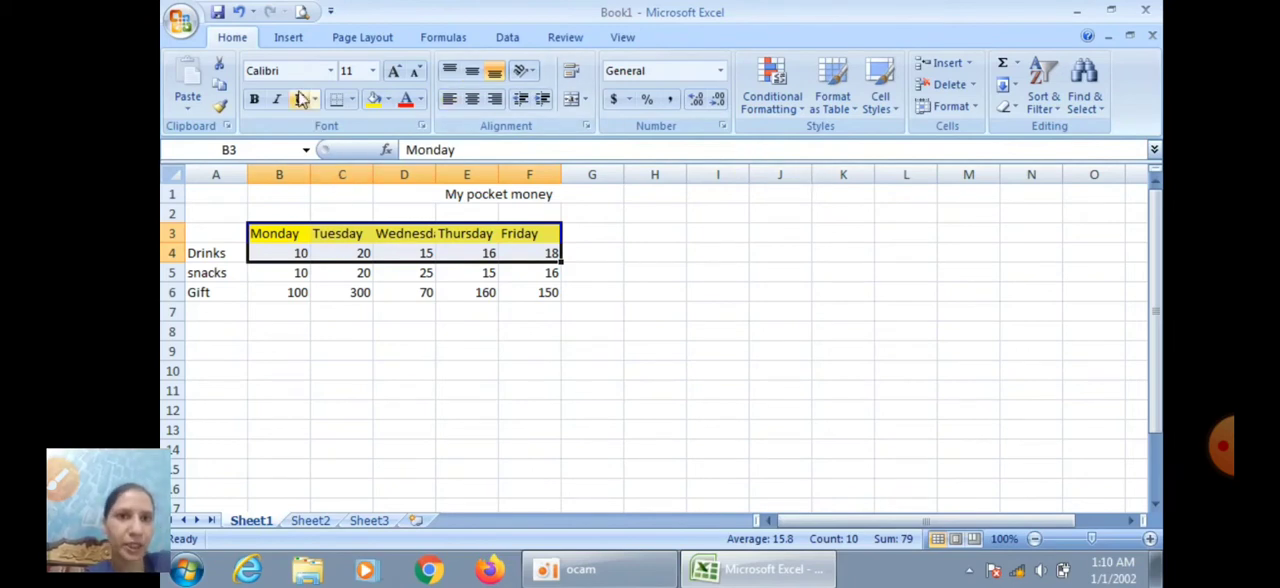
Insert a basic 2-D line chart of the weekday Drinks amounts (B3:F4), and delete it again
left_click(288, 39)
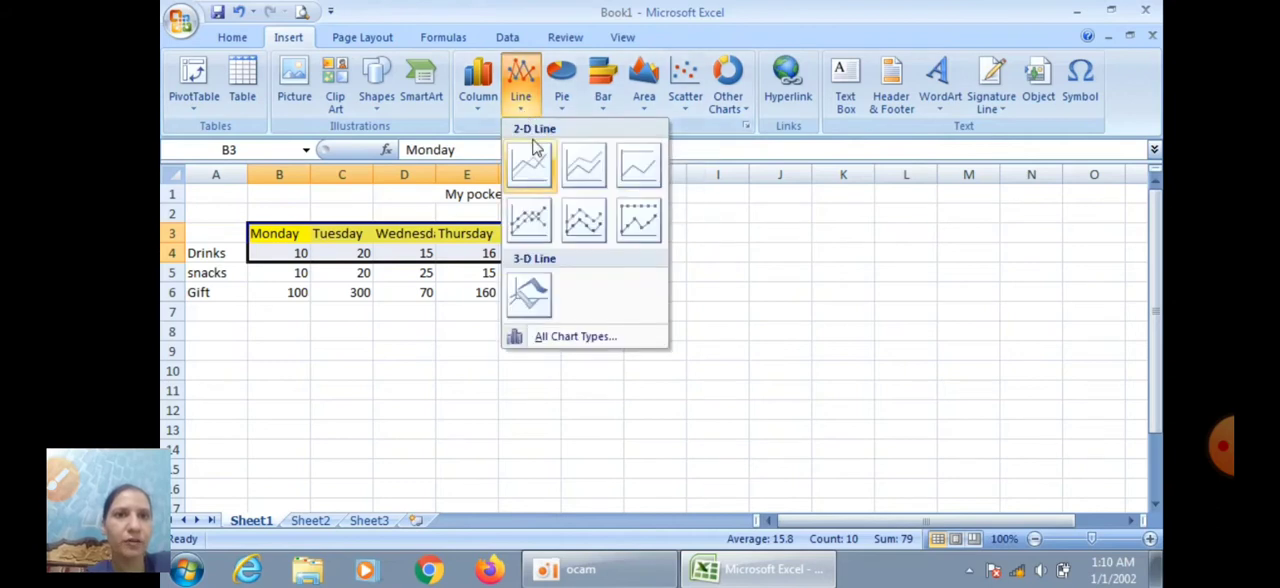
left_click(530, 170)
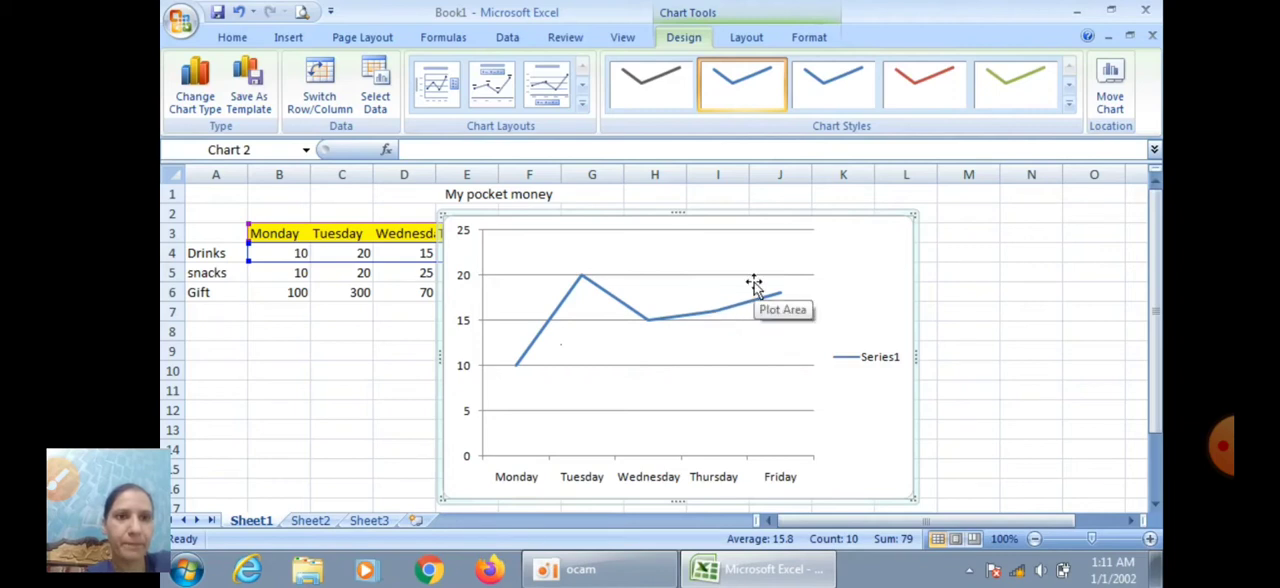
key("Delete")
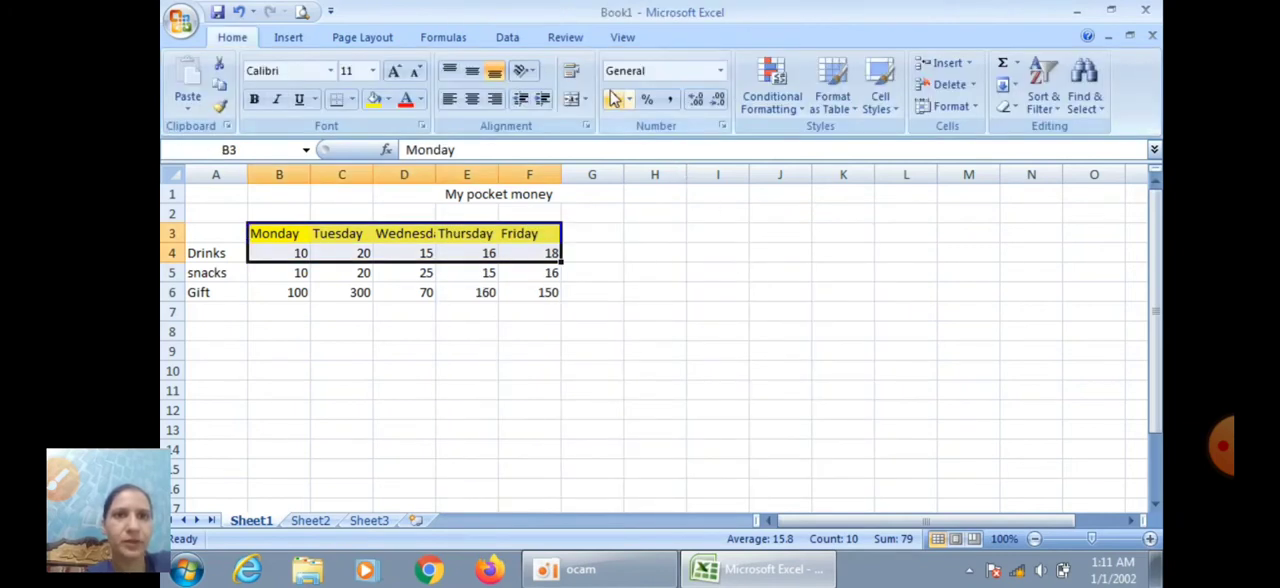
Insert a basic 2-D pie chart of the weekday Drinks amounts (B3:F4), and delete it again
left_click(288, 40)
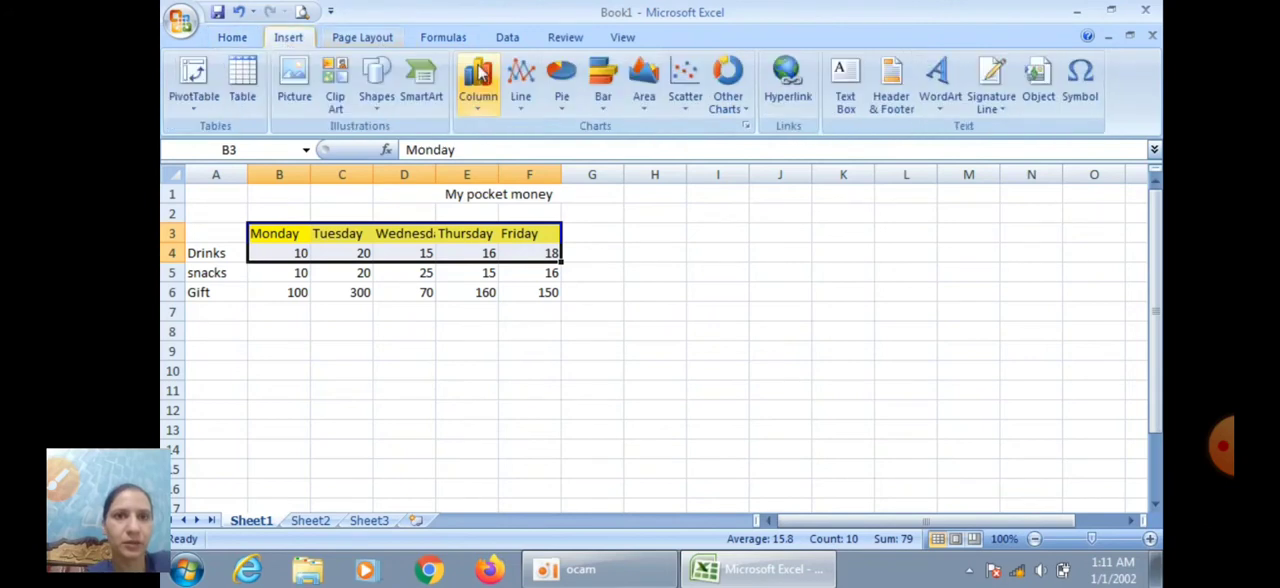
left_click(564, 105)
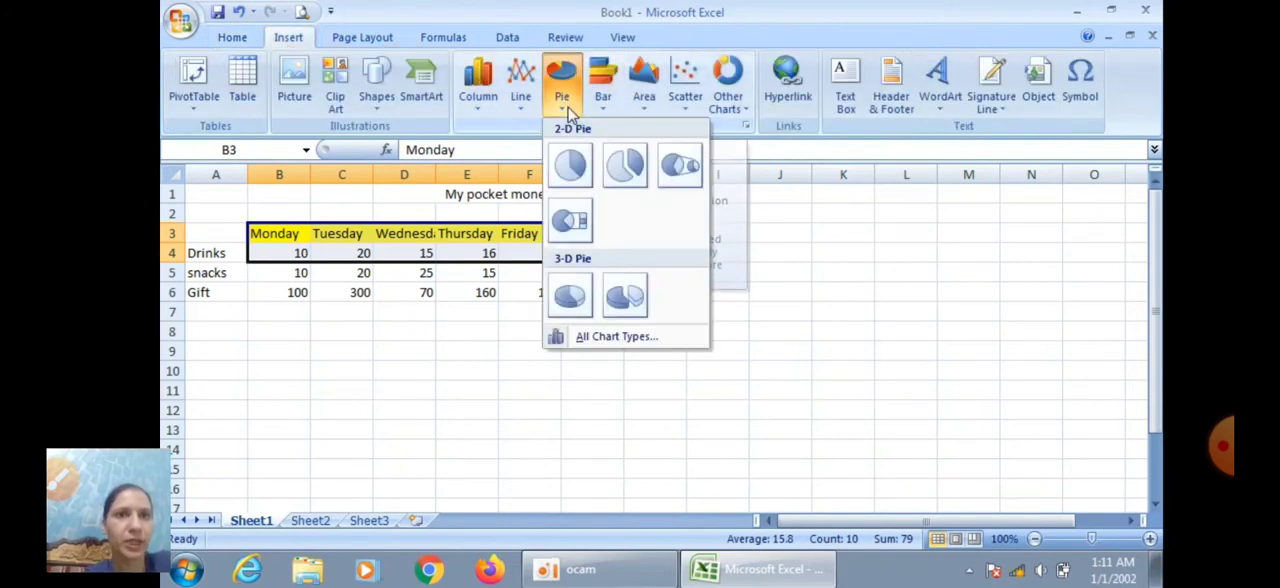
left_click(569, 162)
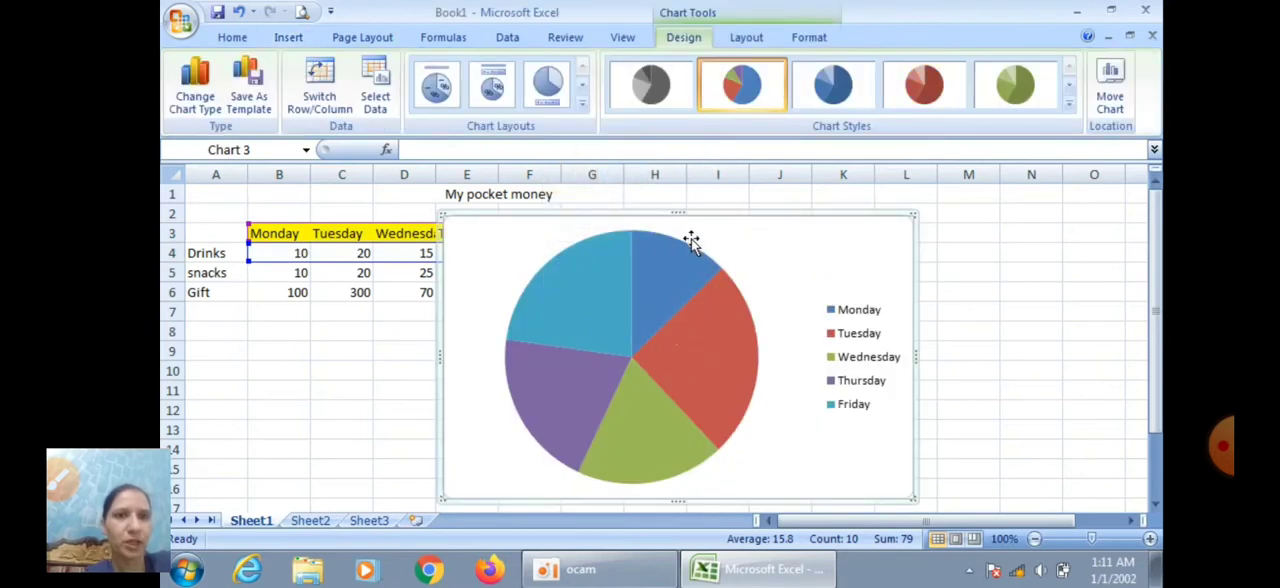
key("Delete")
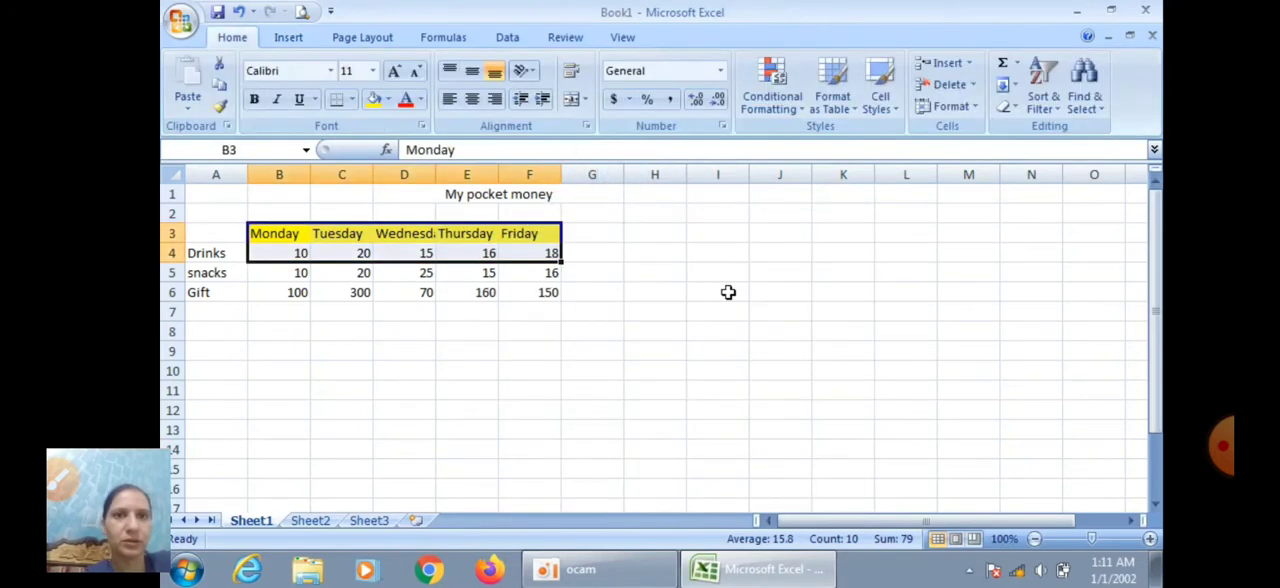
Insert a 2-D bar chart of the weekday Drinks amounts (B3:F4), and delete it again
left_click(288, 37)
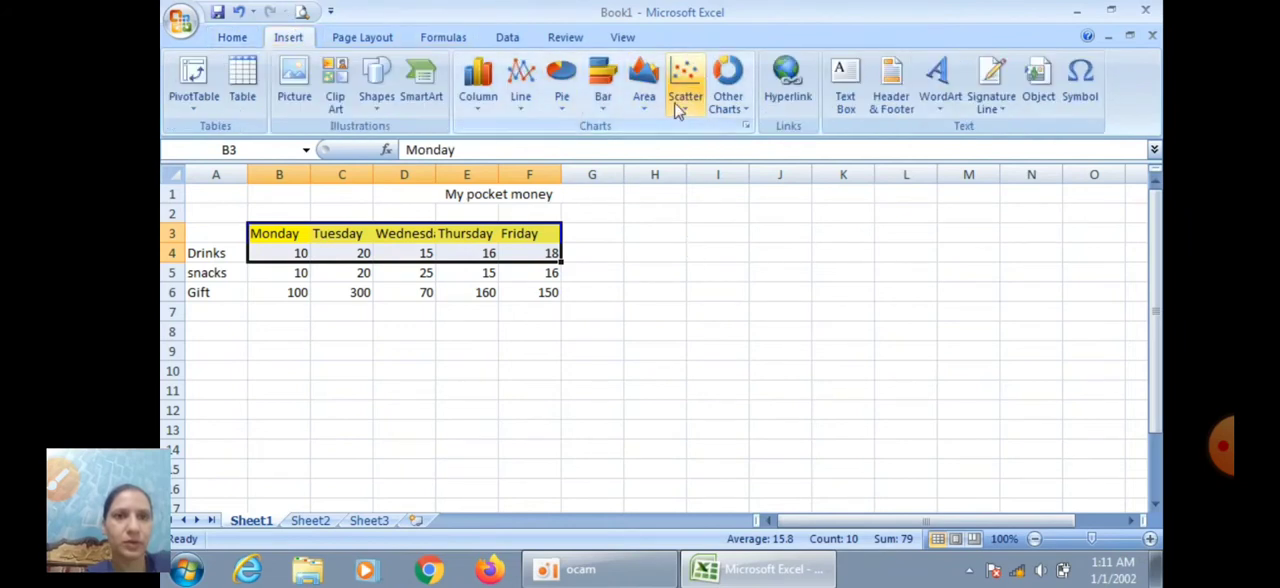
left_click(612, 104)
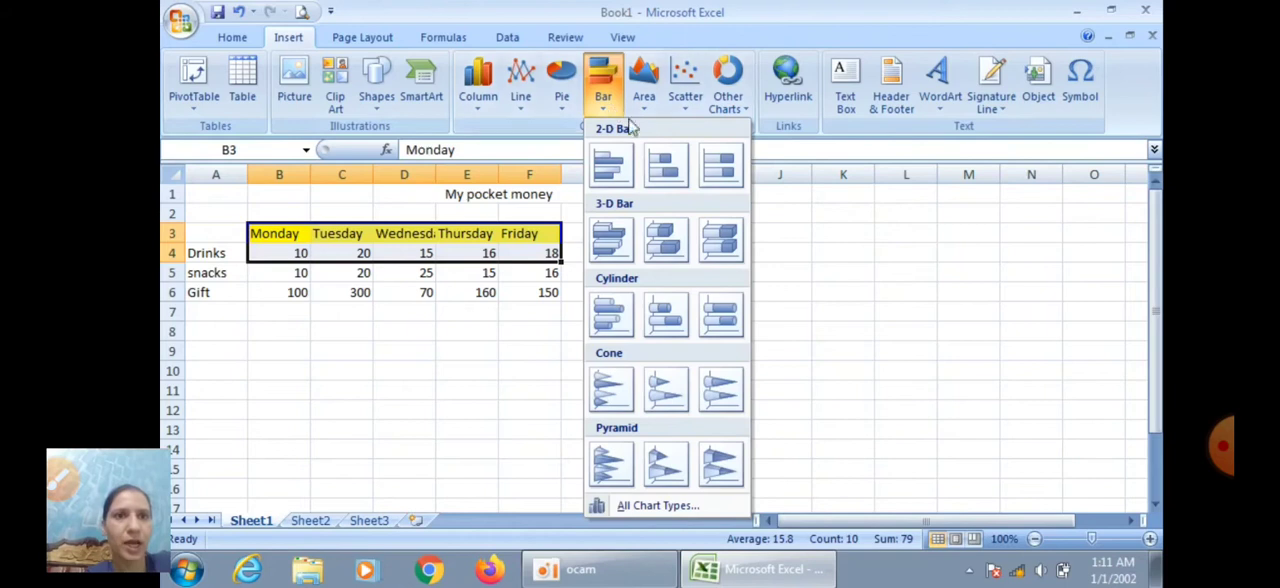
left_click(637, 162)
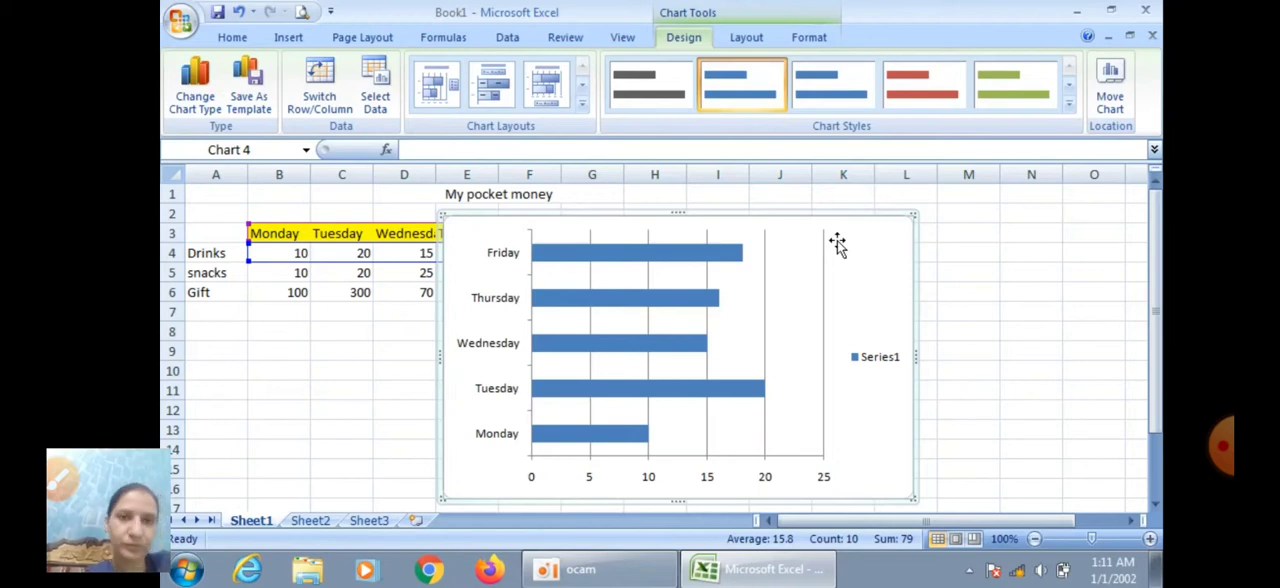
key("Delete")
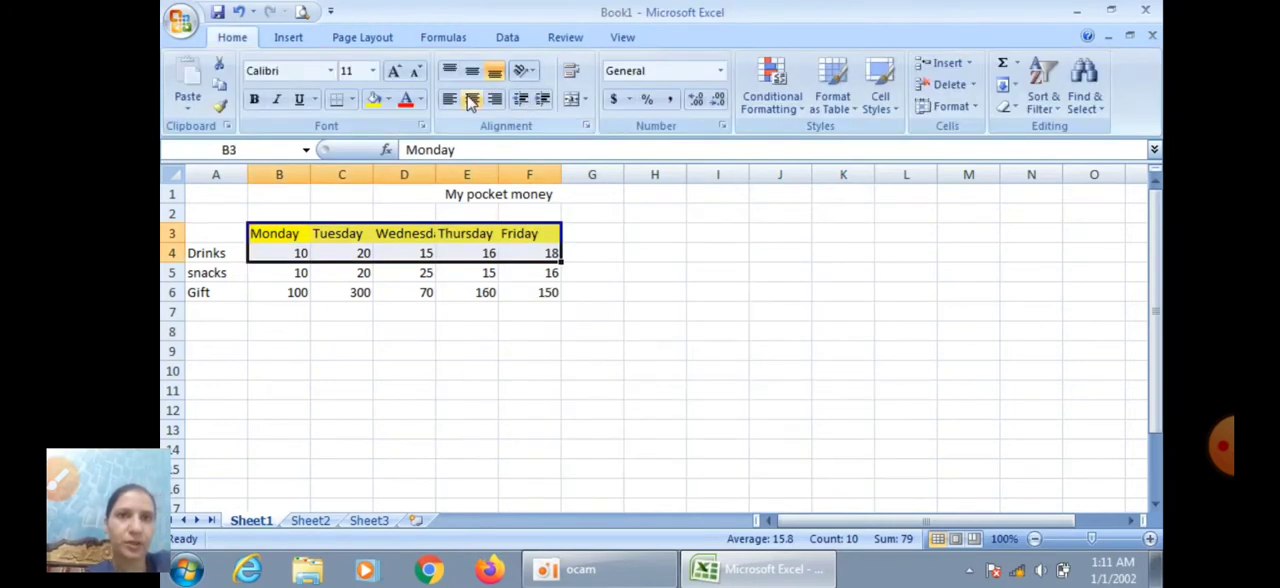
Insert a markers-only scatter chart of the weekday Drinks amounts (B3:F4), and delete it again
left_click(288, 38)
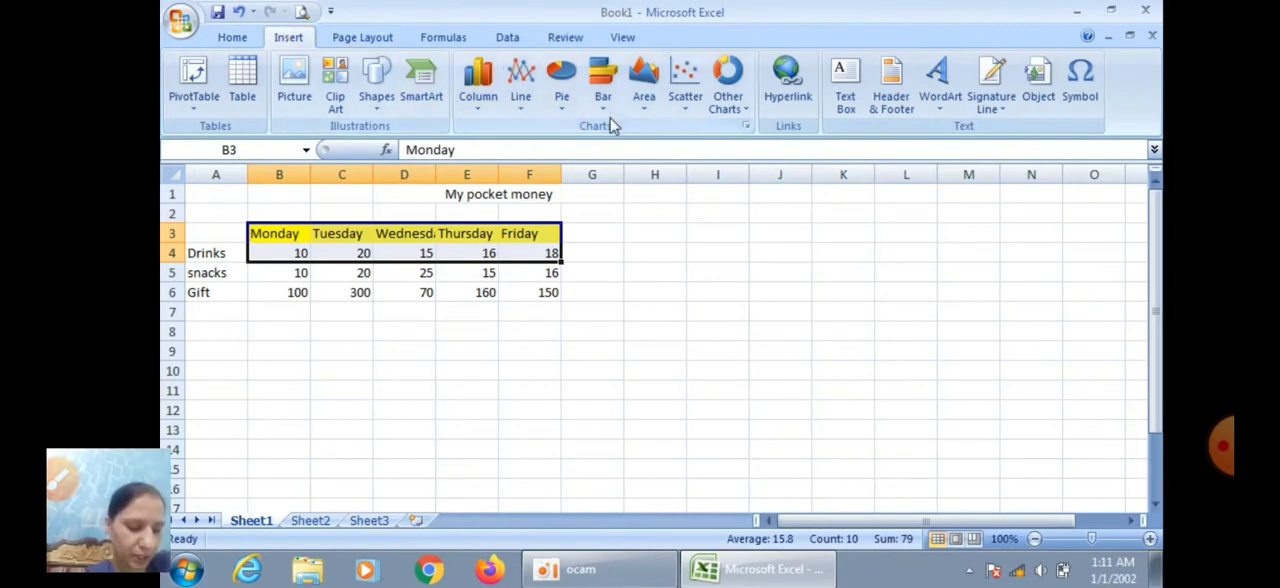
left_click(688, 100)
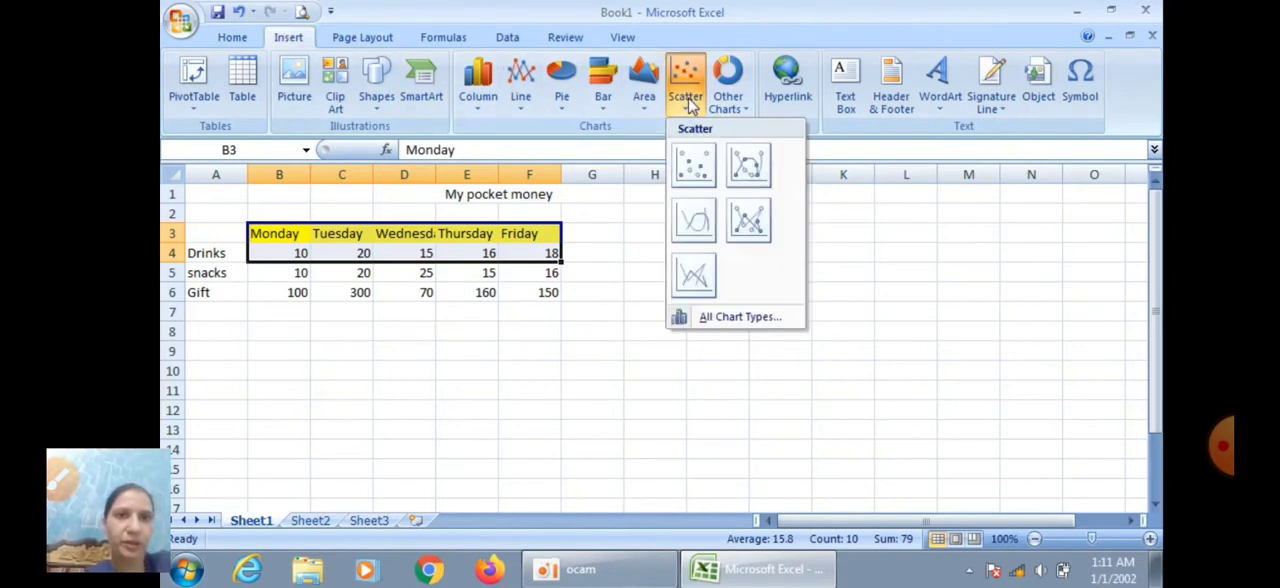
left_click(701, 167)
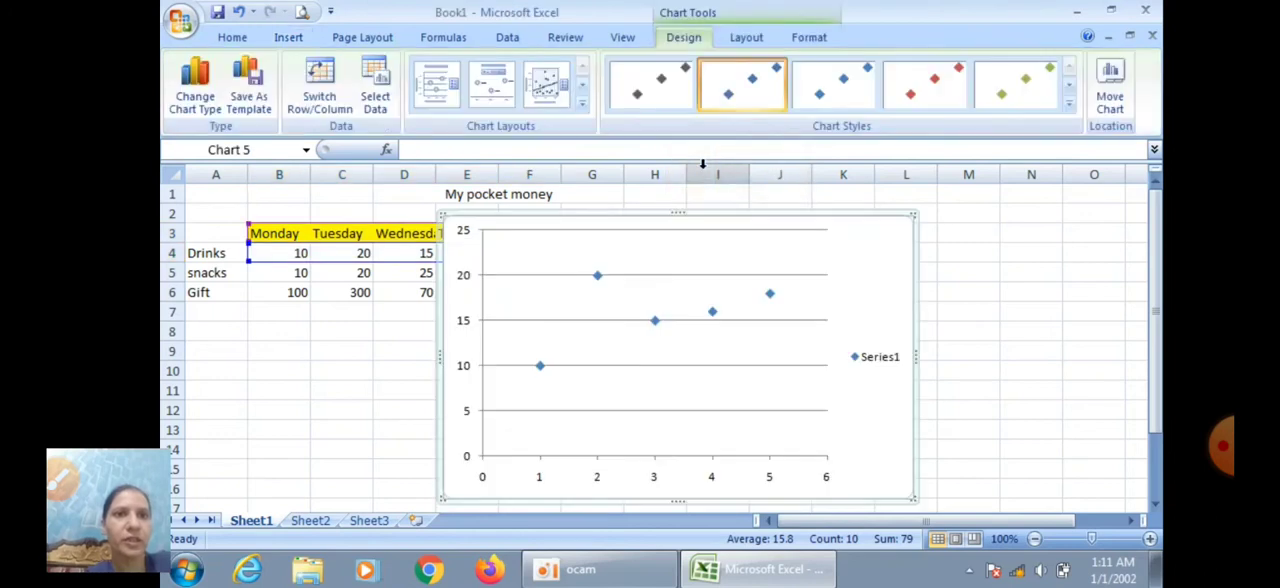
left_click(800, 272)
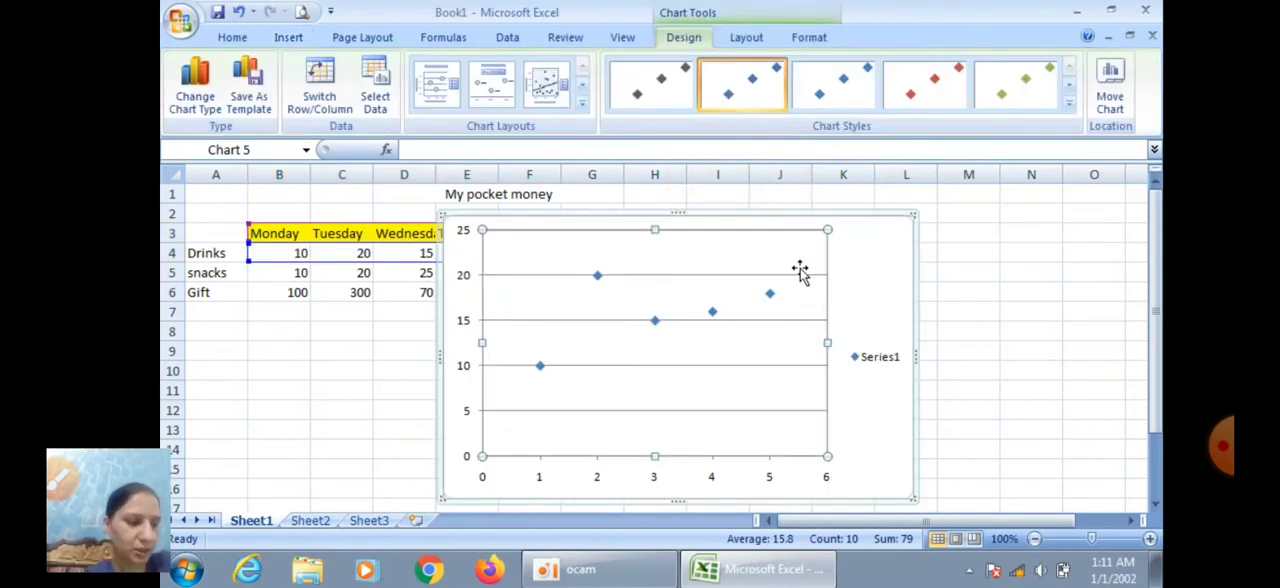
left_click(877, 253)
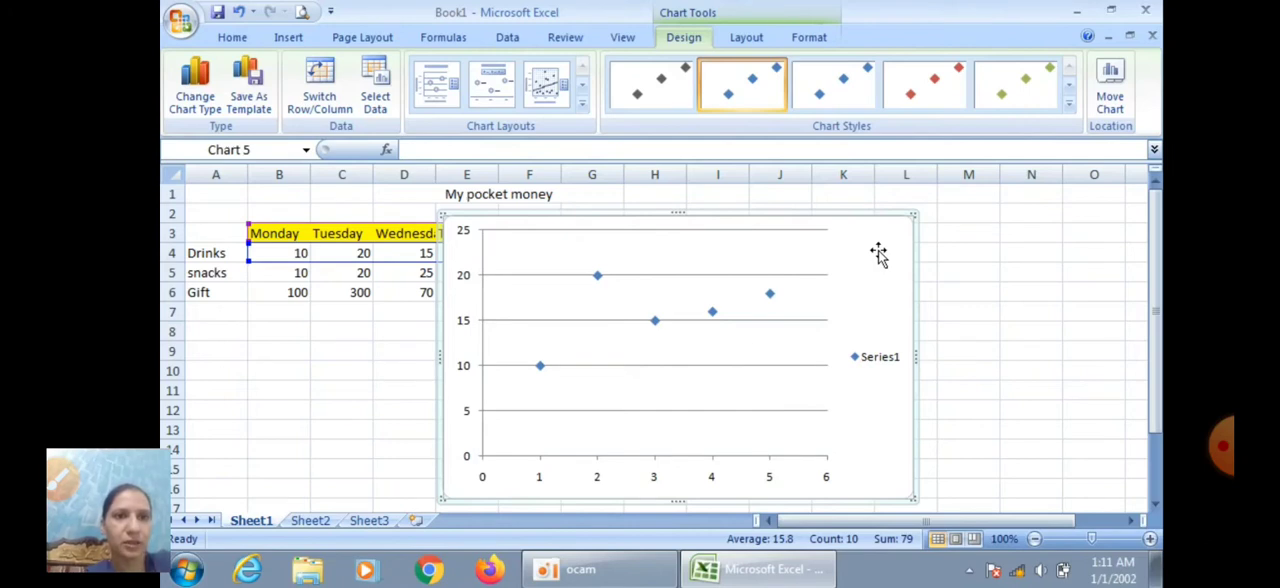
key("Delete")
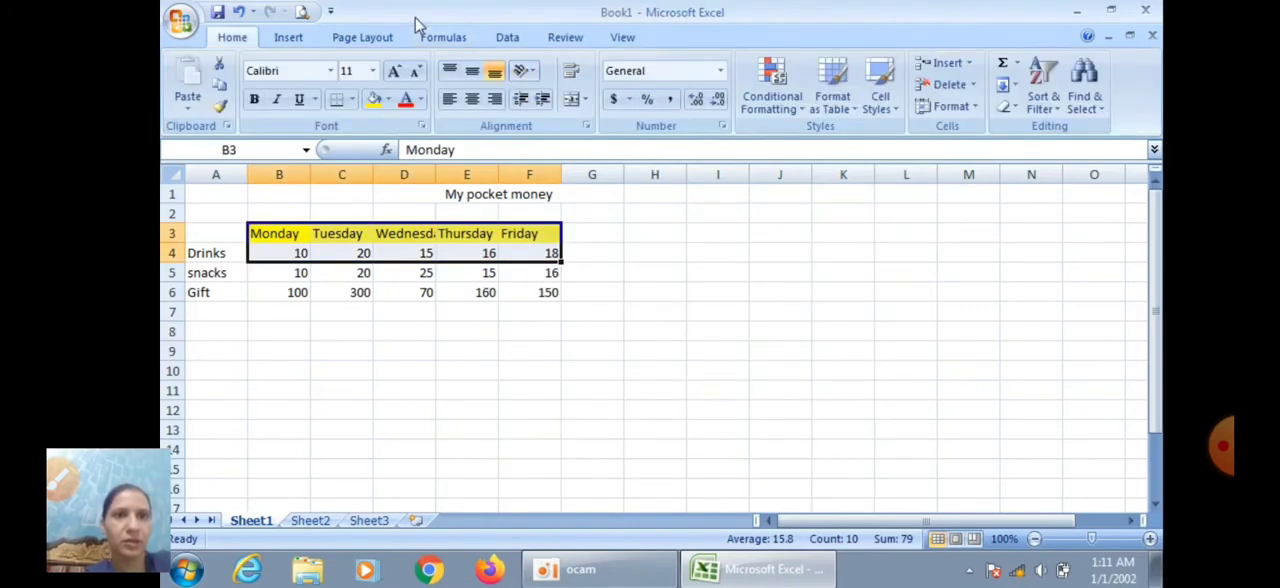
Look over the other chart types, and insert a basic 2-D line chart of the weekday Drinks amounts (B3:F4)
left_click(293, 38)
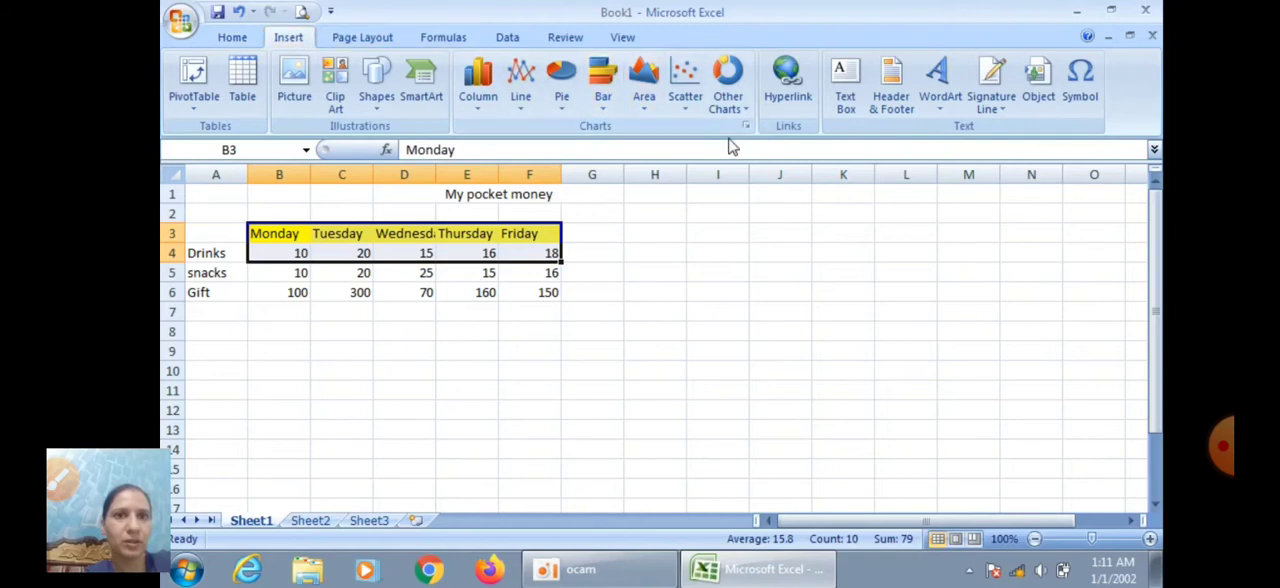
left_click(733, 103)
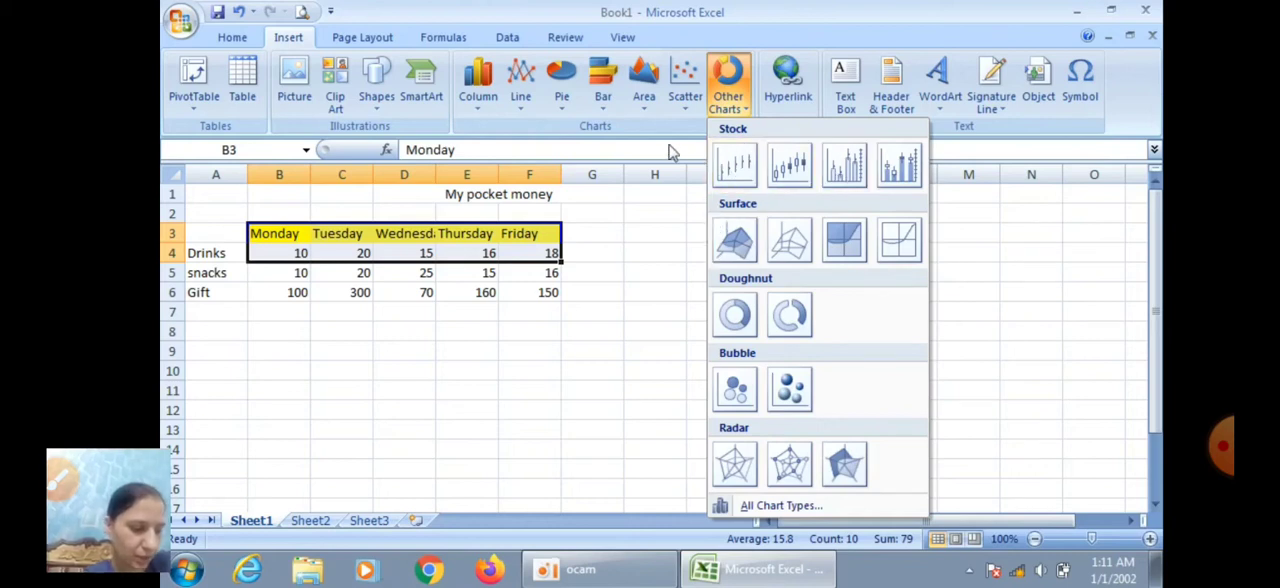
left_click(522, 92)
left_click(528, 170)
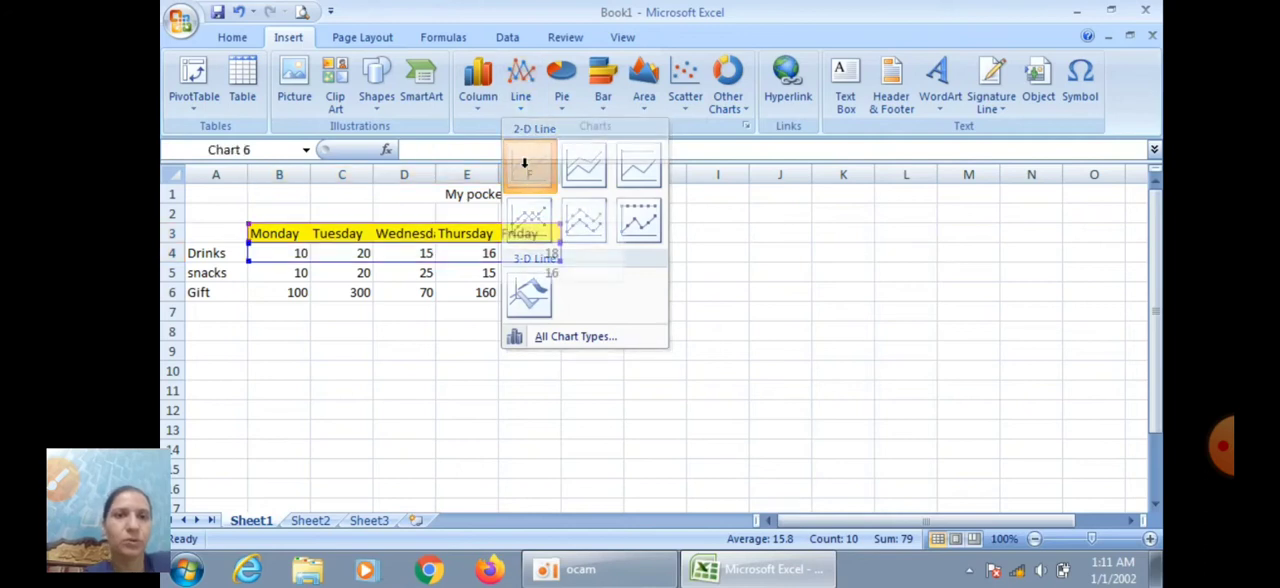
Shift the plot area to the right inside the line chart, and widen the chart to about 5.6 inches
left_click_drag(631, 254, 737, 256)
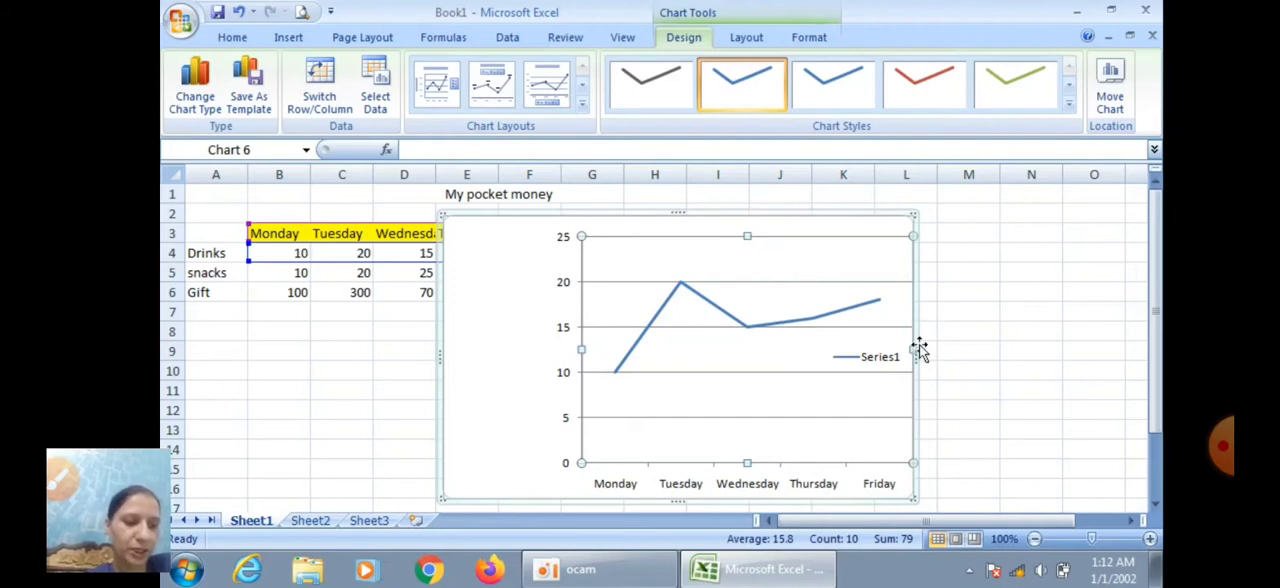
left_click_drag(917, 352, 968, 350)
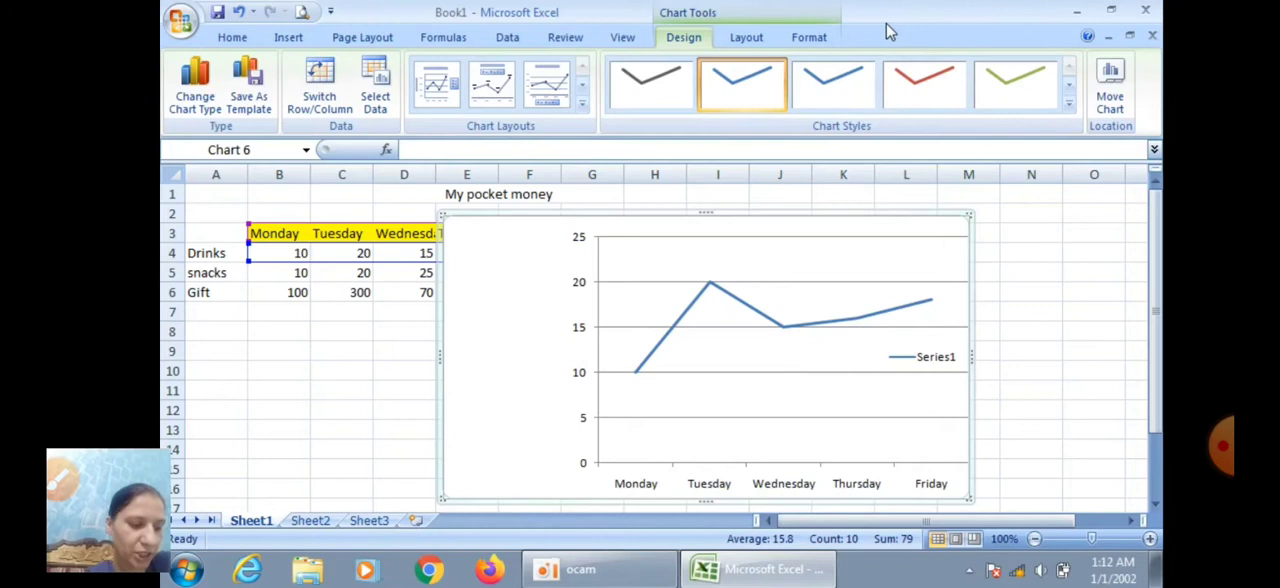
left_click(812, 38)
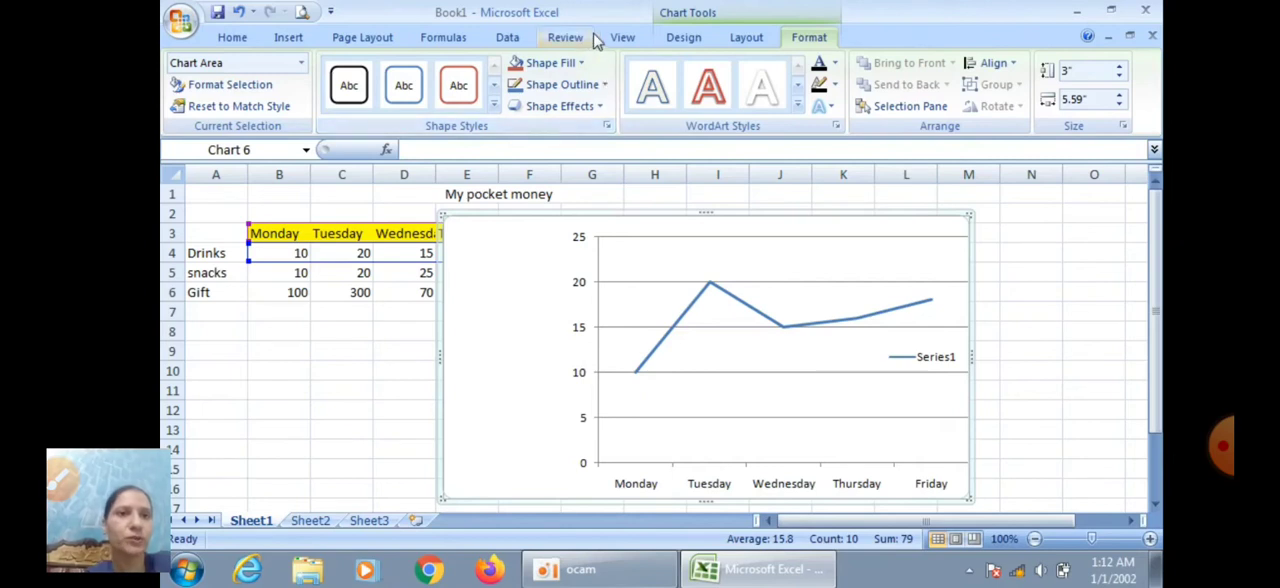
Try several chart styles on the line chart and settle on the green line style
left_click(683, 38)
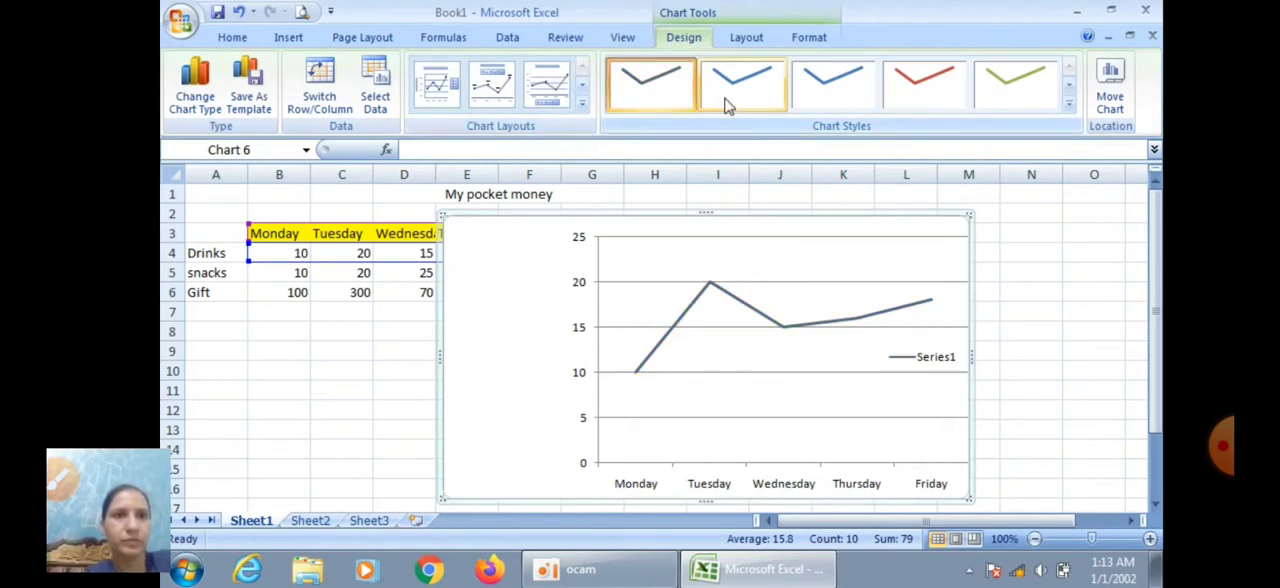
left_click(815, 101)
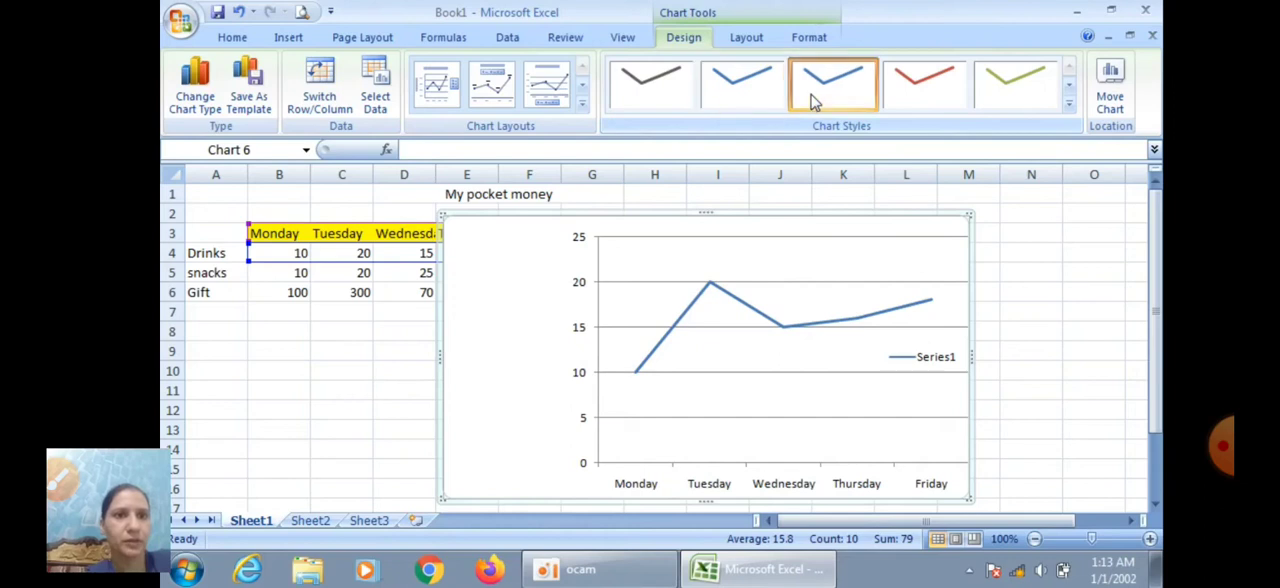
left_click(901, 105)
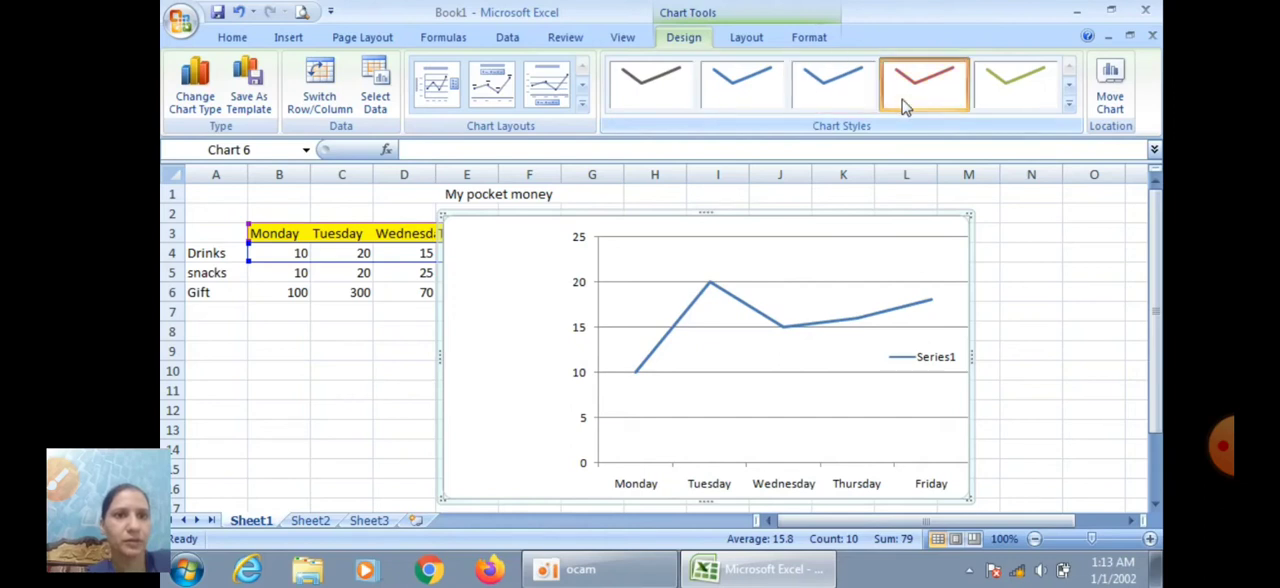
left_click(1055, 90)
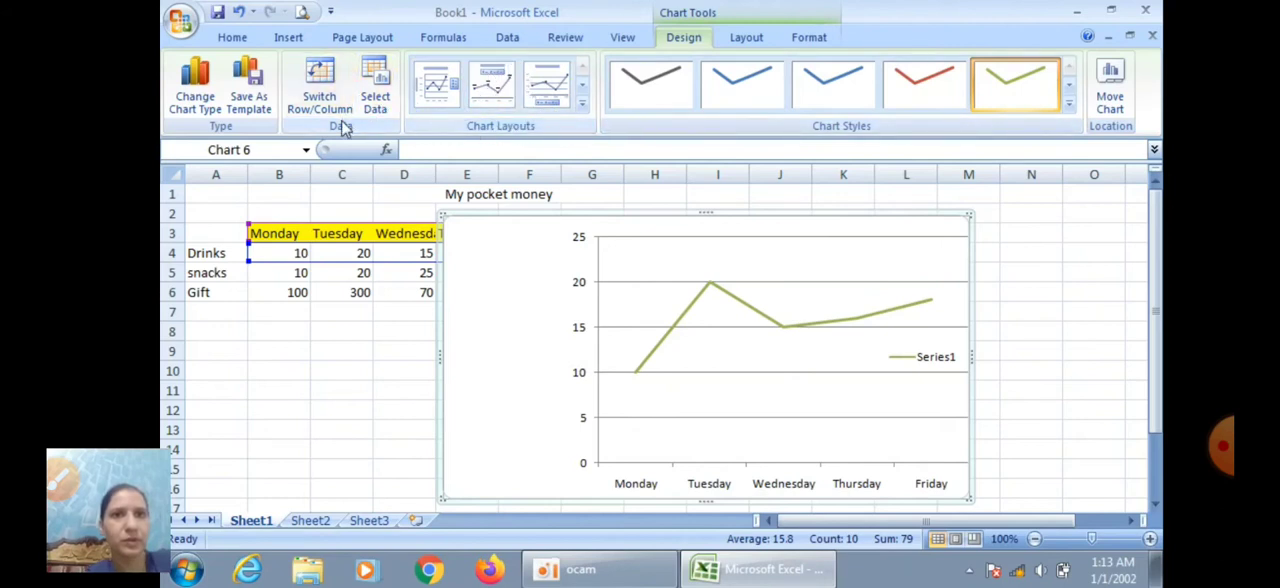
Swap the line chart's rows and columns, and swap them back
left_click(320, 95)
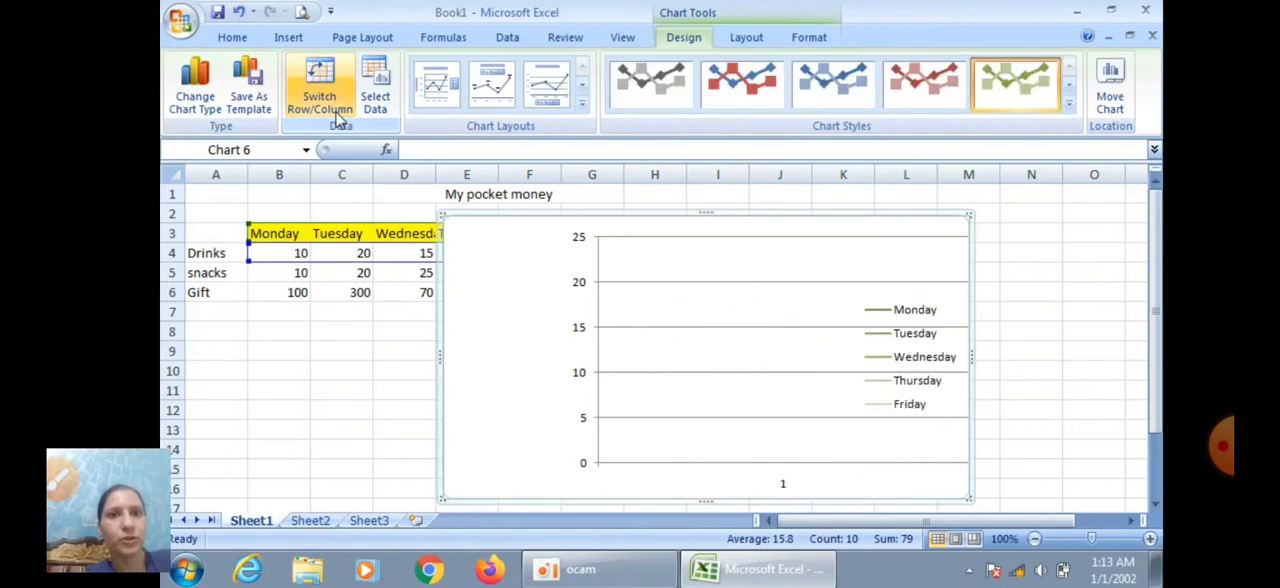
left_click(336, 112)
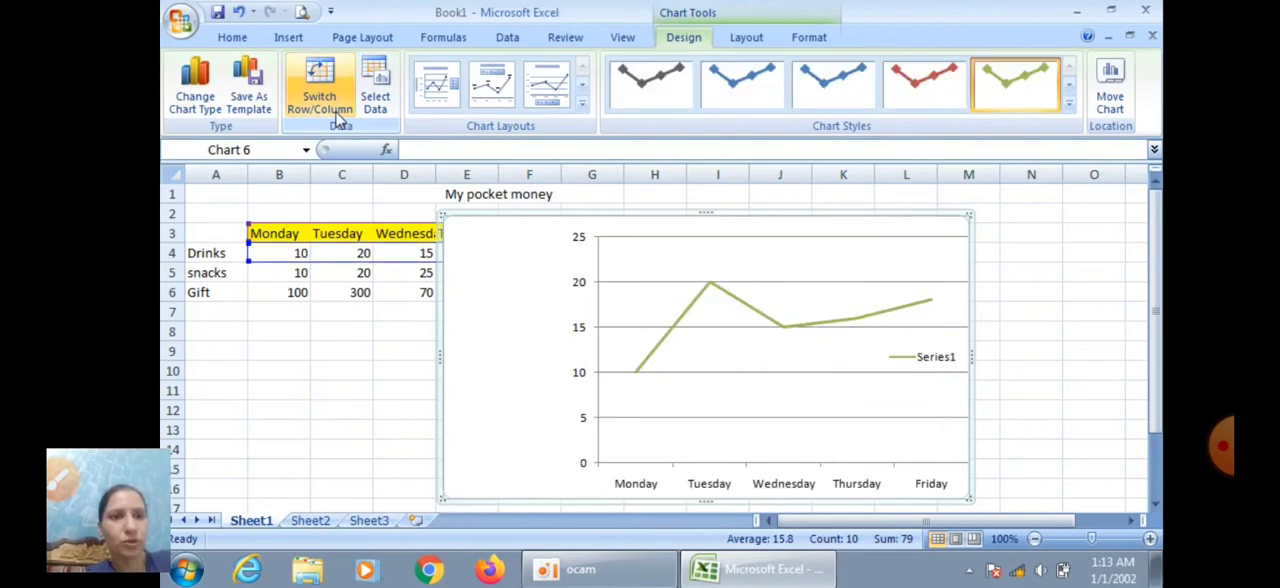
Review the line chart's data source settings and the available chart types, keeping the basic line type
left_click(384, 106)
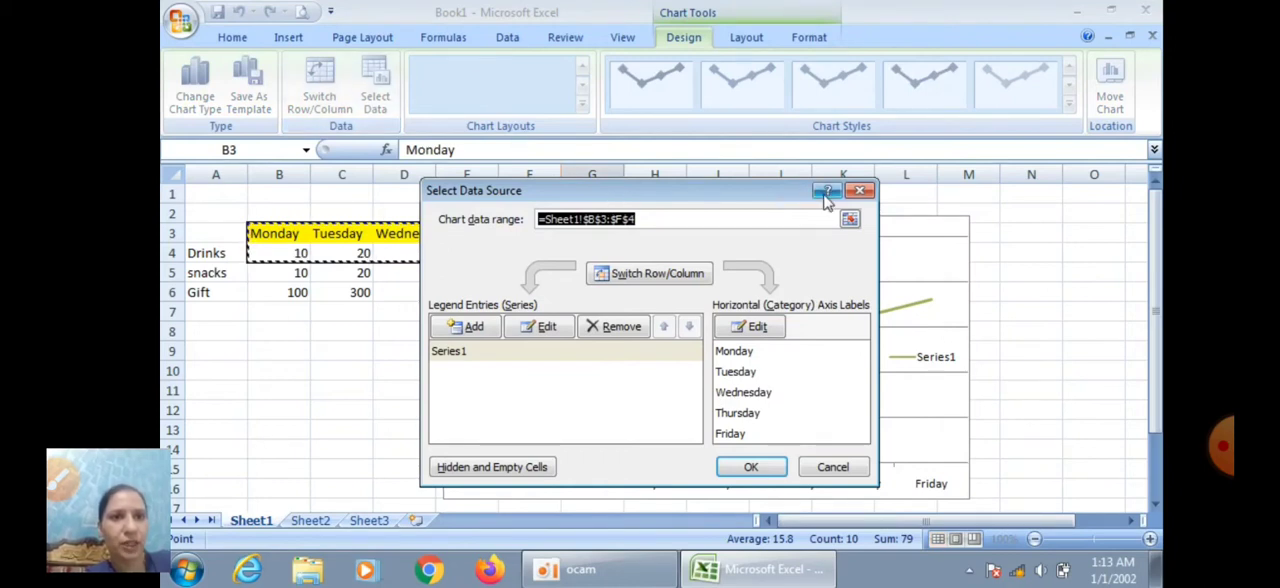
left_click(860, 191)
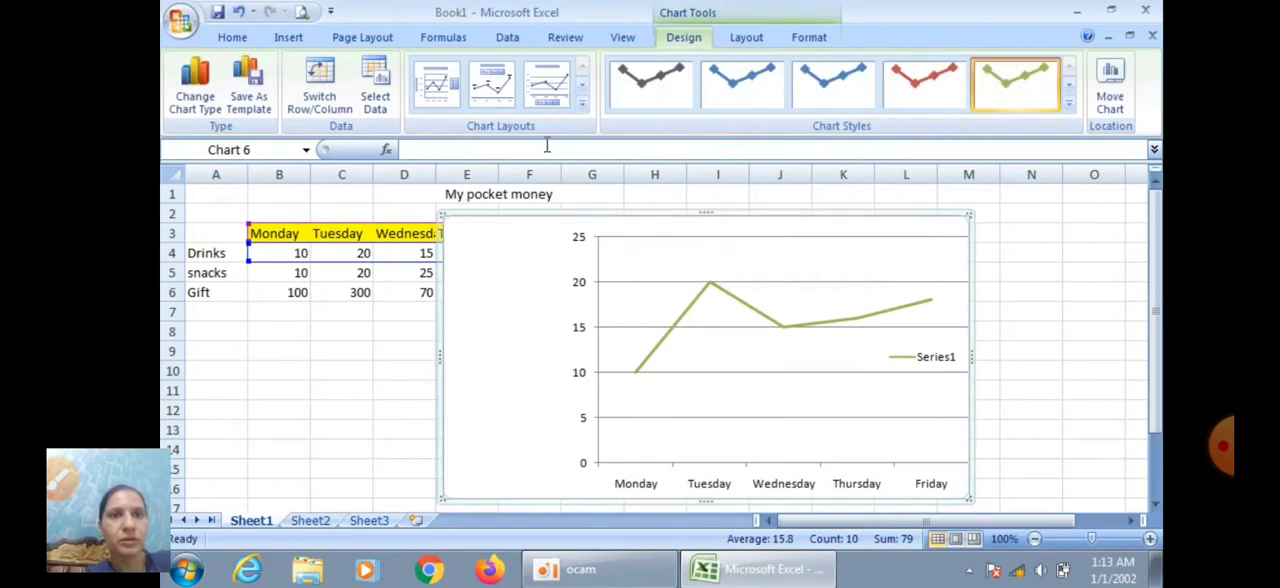
left_click(207, 88)
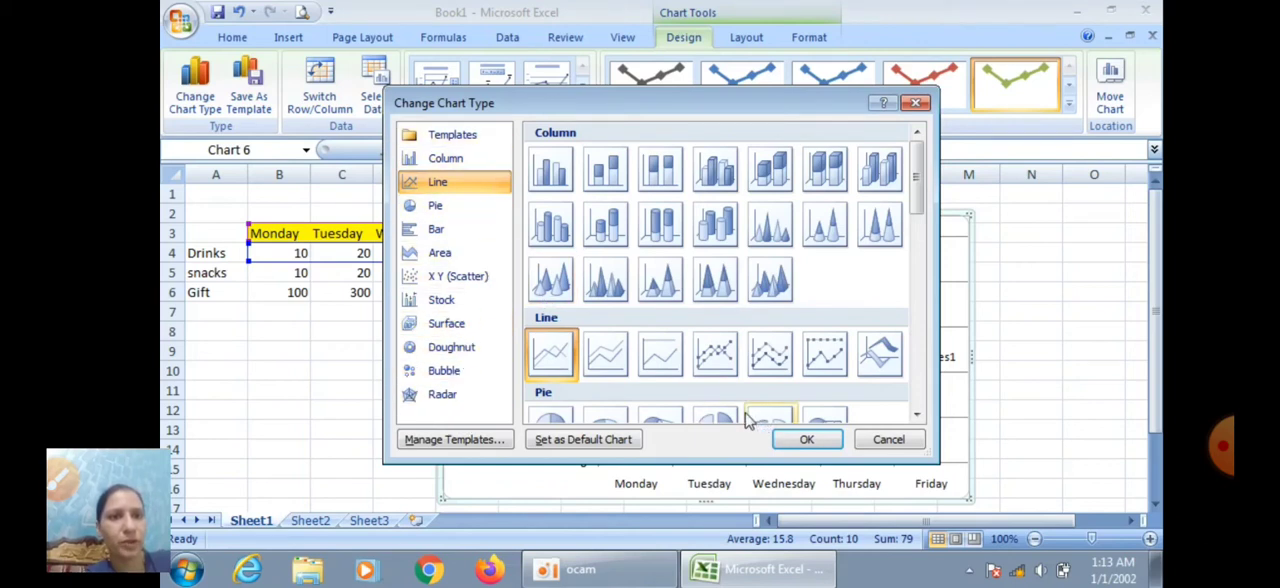
left_click(803, 442)
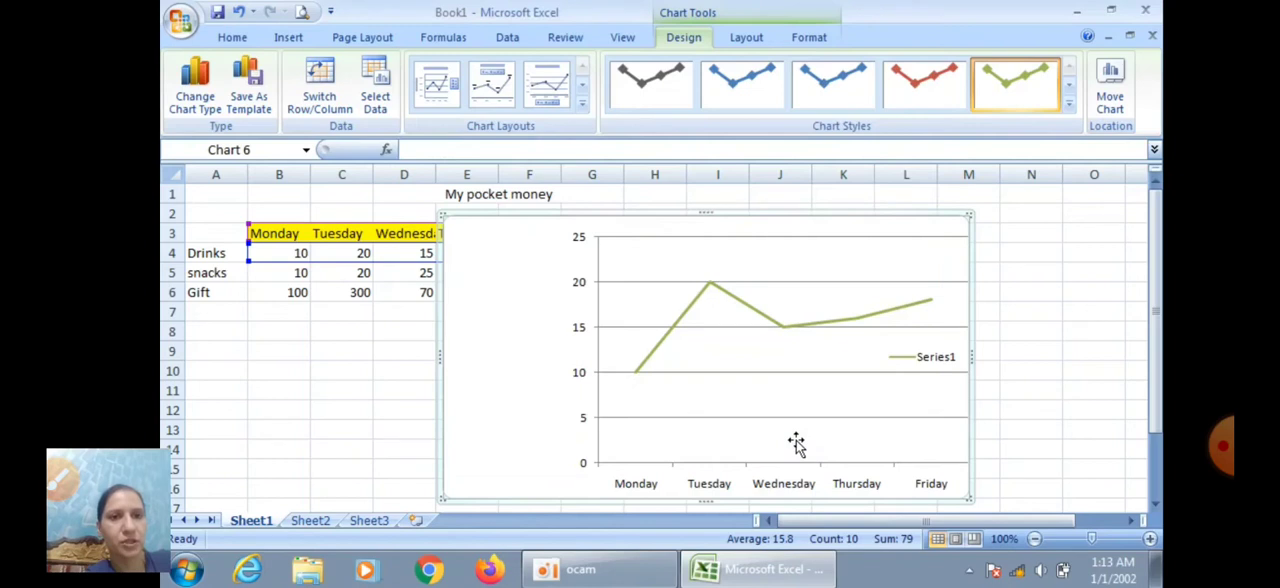
Examine the chart layout options for titles, legend, data labels, data table, axes, gridlines and plot area
left_click(745, 37)
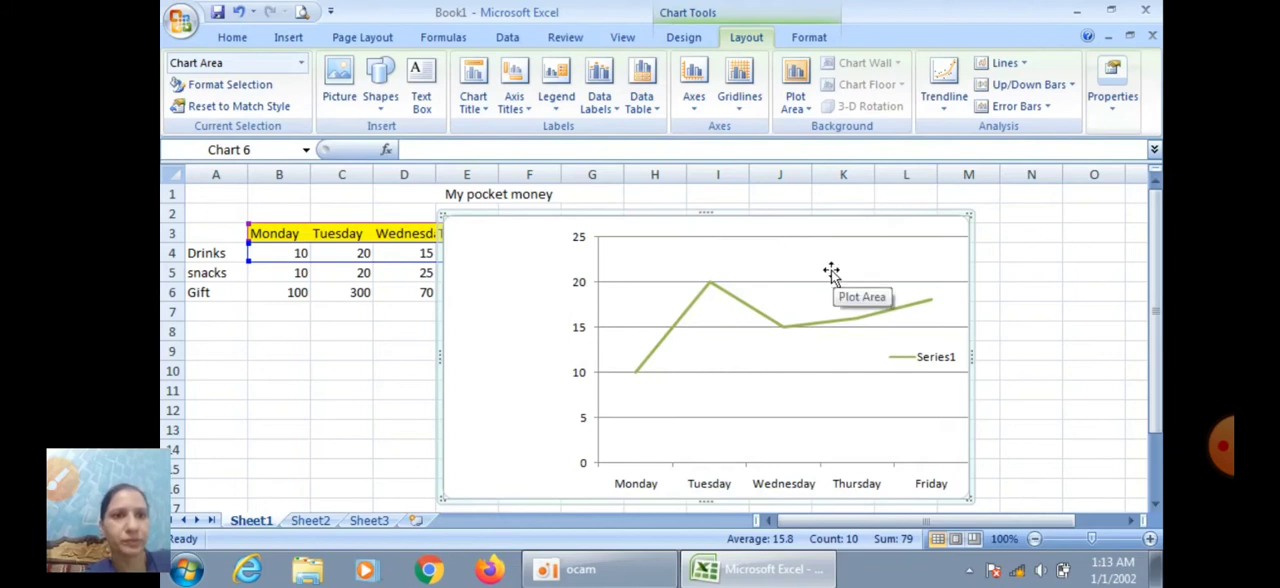
left_click(696, 110)
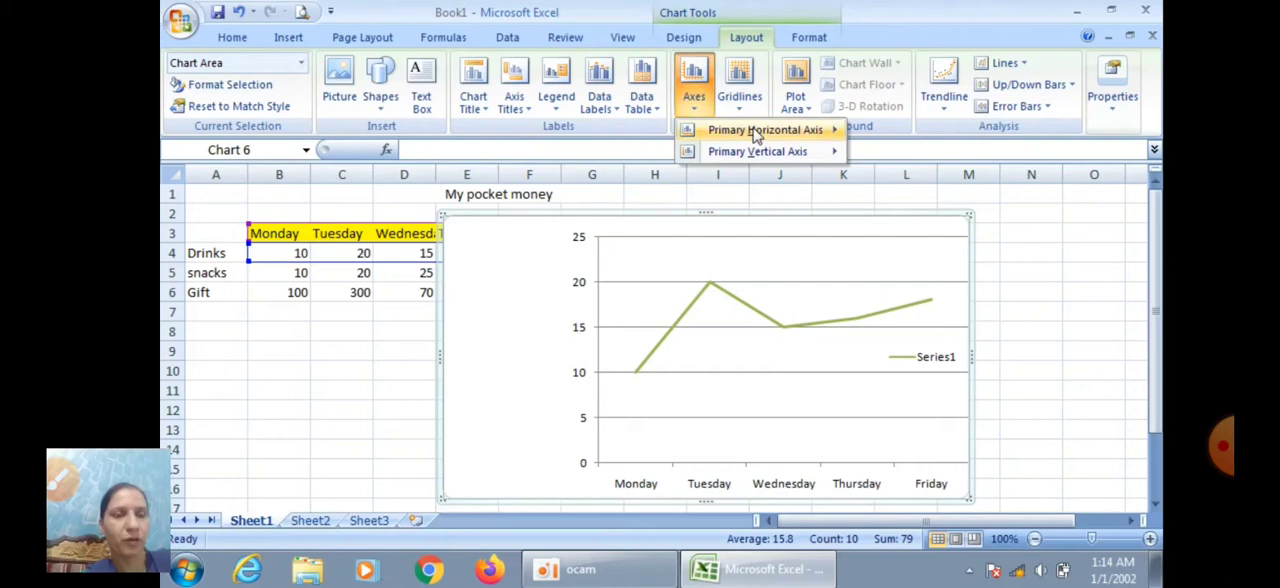
mouse_move(806, 156)
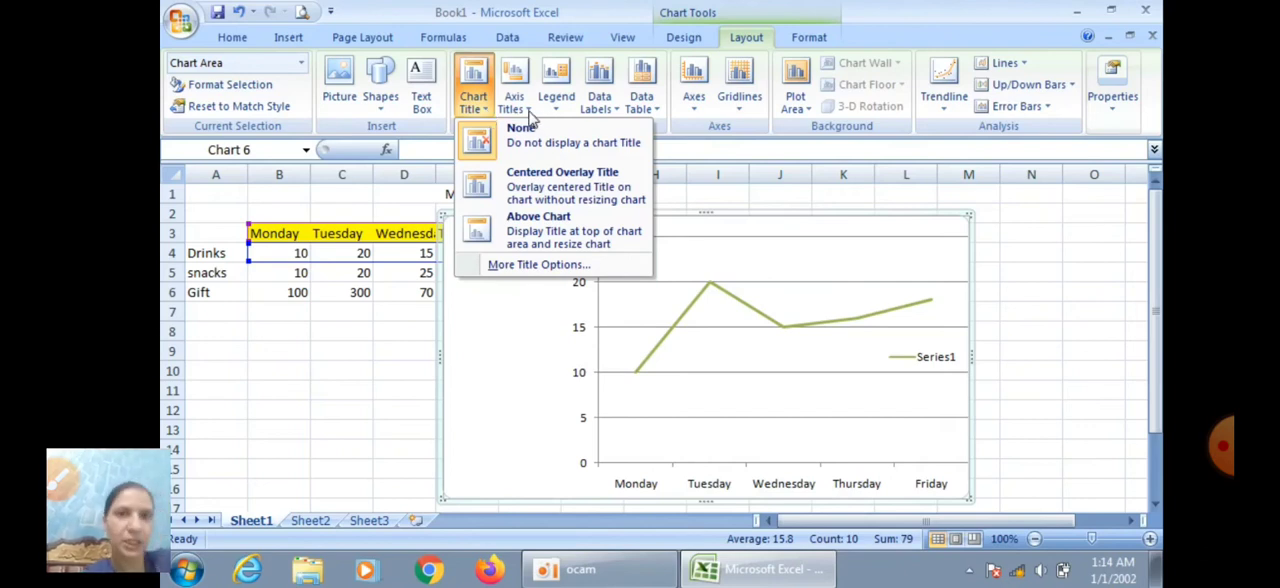
left_click(530, 114)
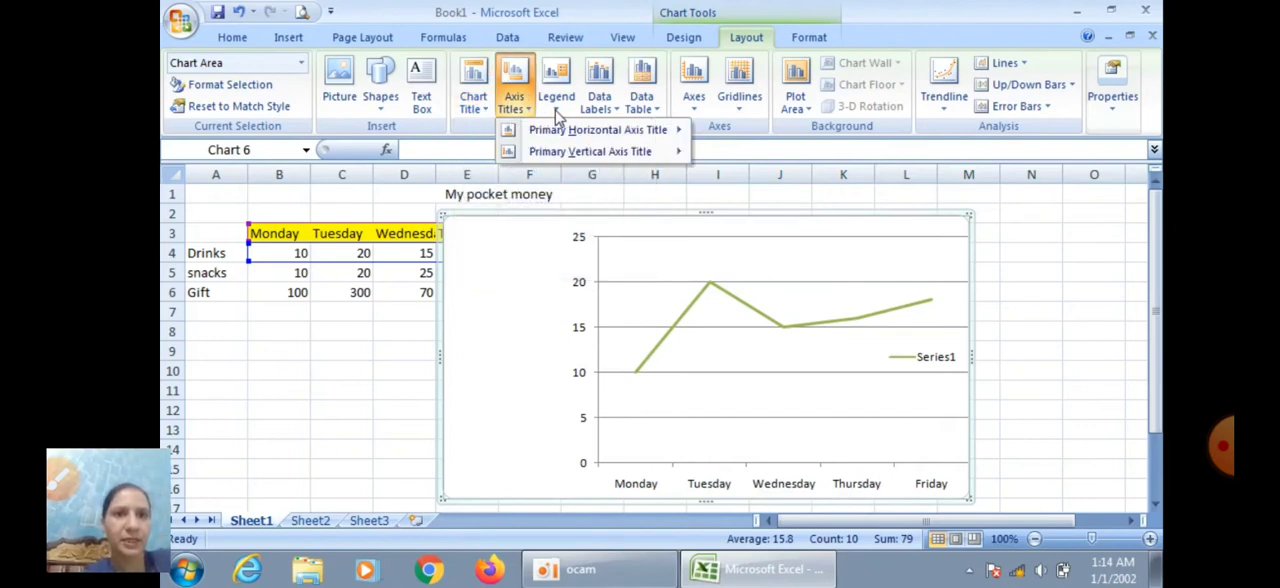
left_click(556, 112)
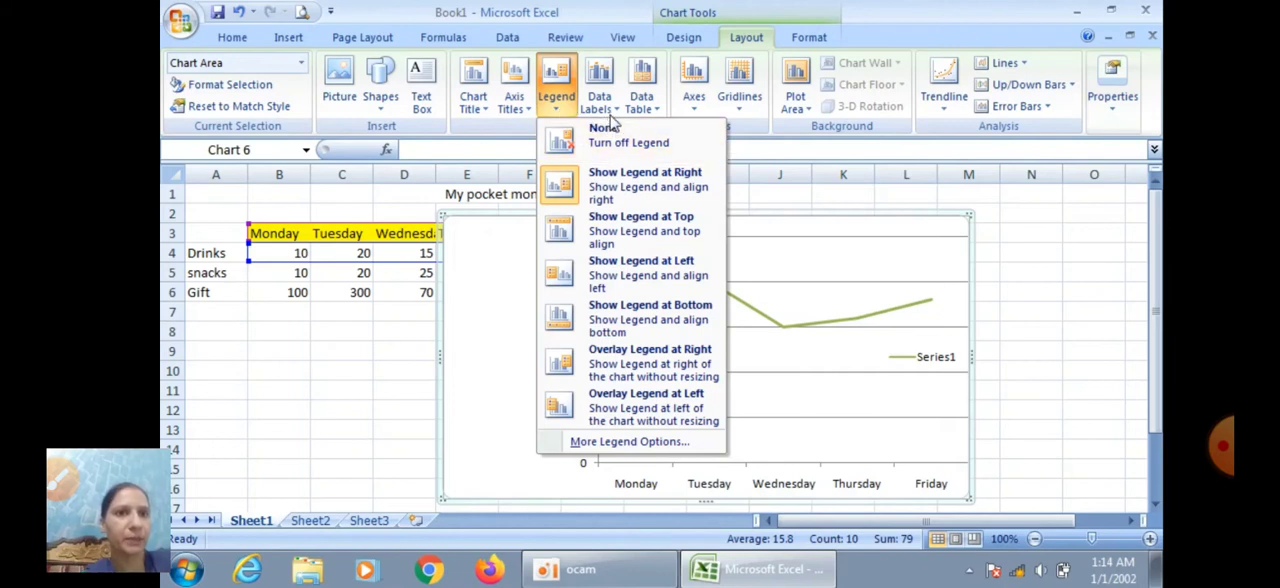
left_click(604, 110)
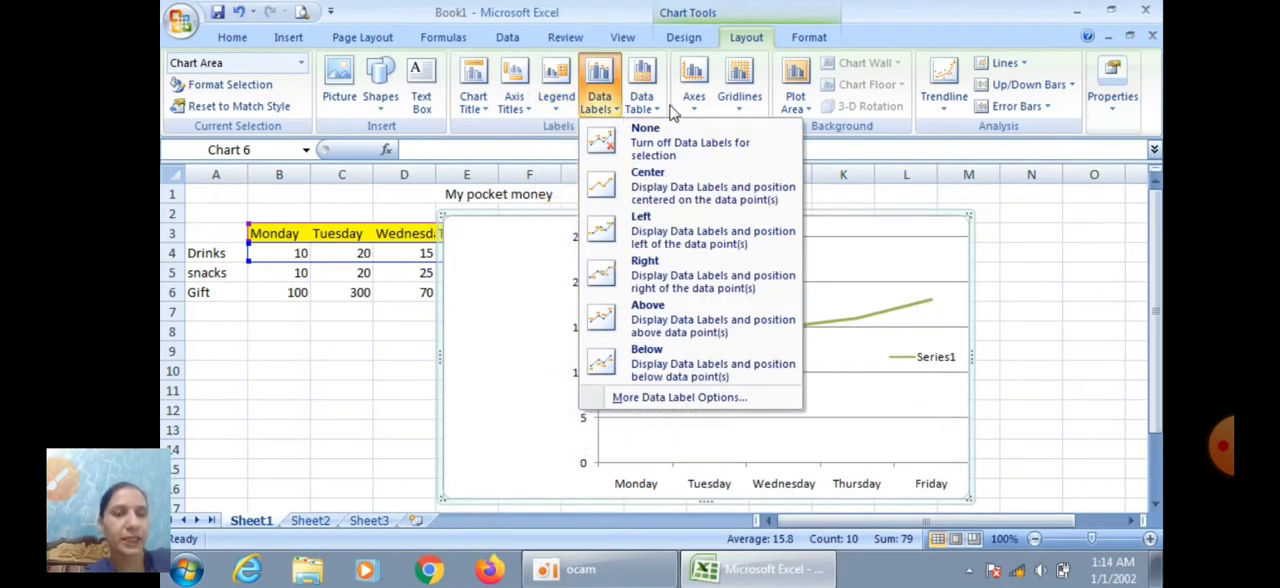
left_click(660, 112)
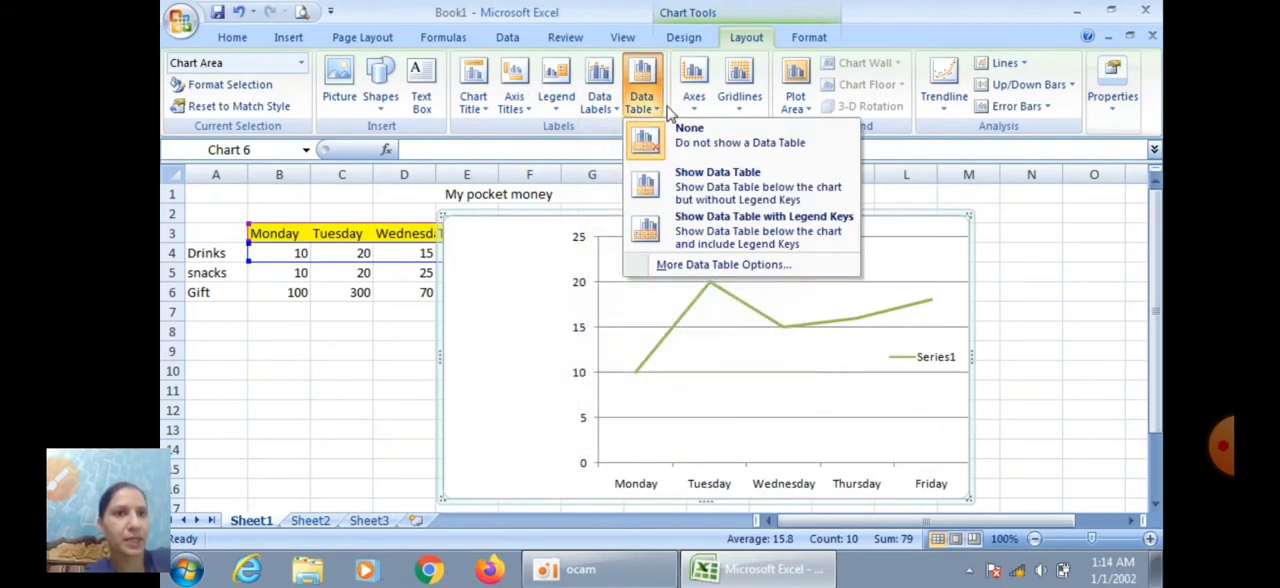
left_click(692, 112)
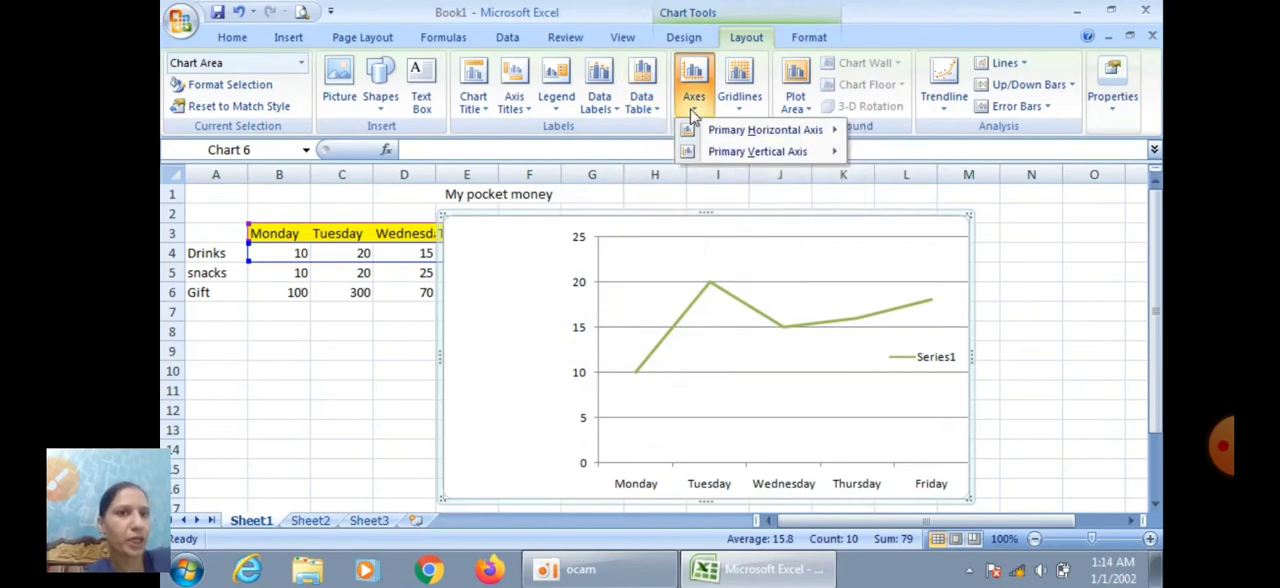
left_click(744, 108)
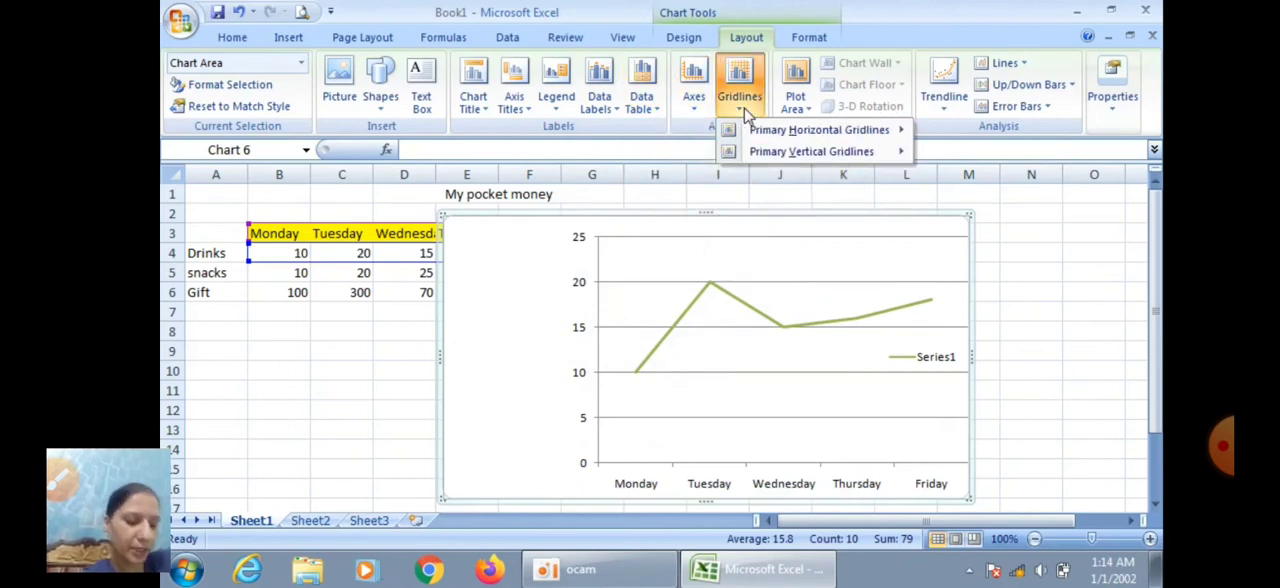
left_click(801, 112)
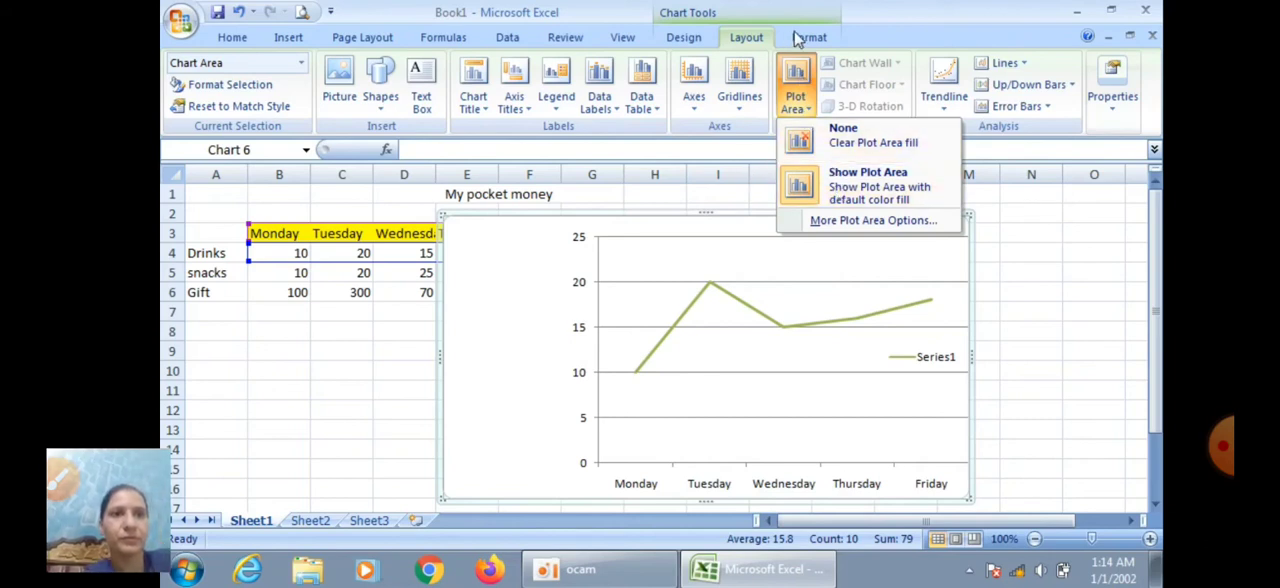
Fill the chart area with standard yellow and give it a black outline
left_click(800, 38)
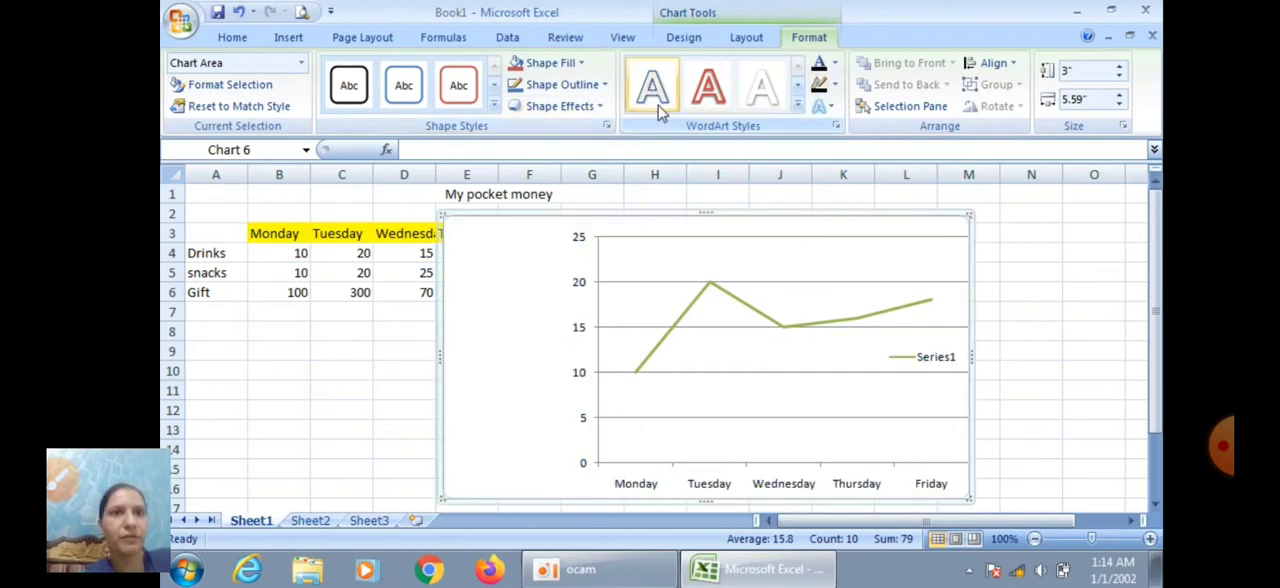
left_click(584, 70)
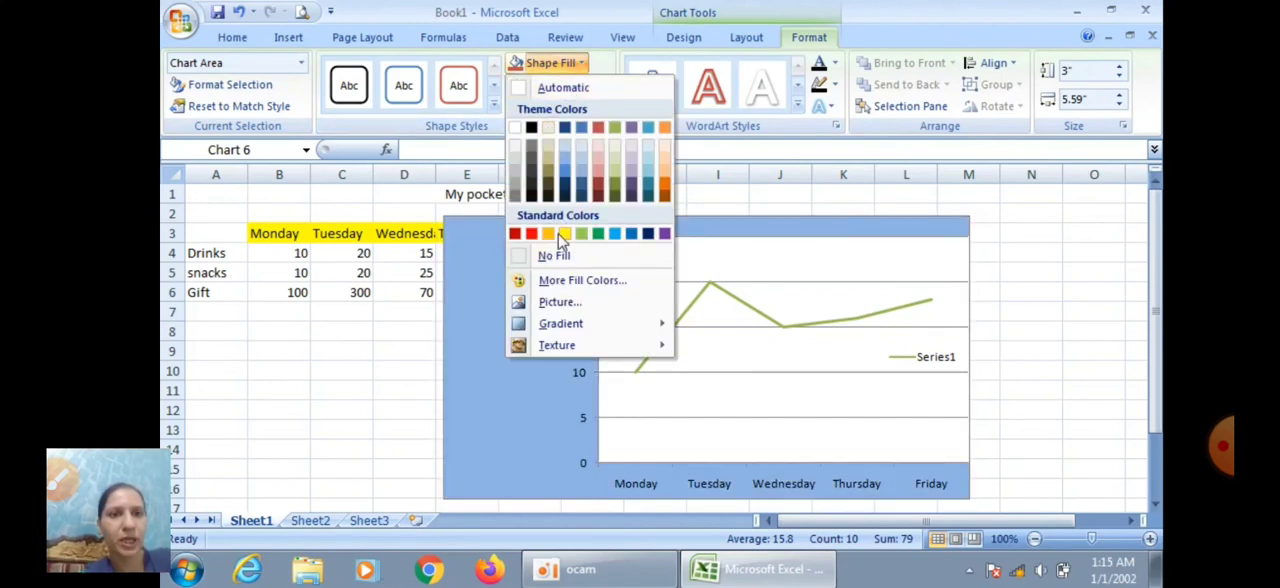
left_click(565, 235)
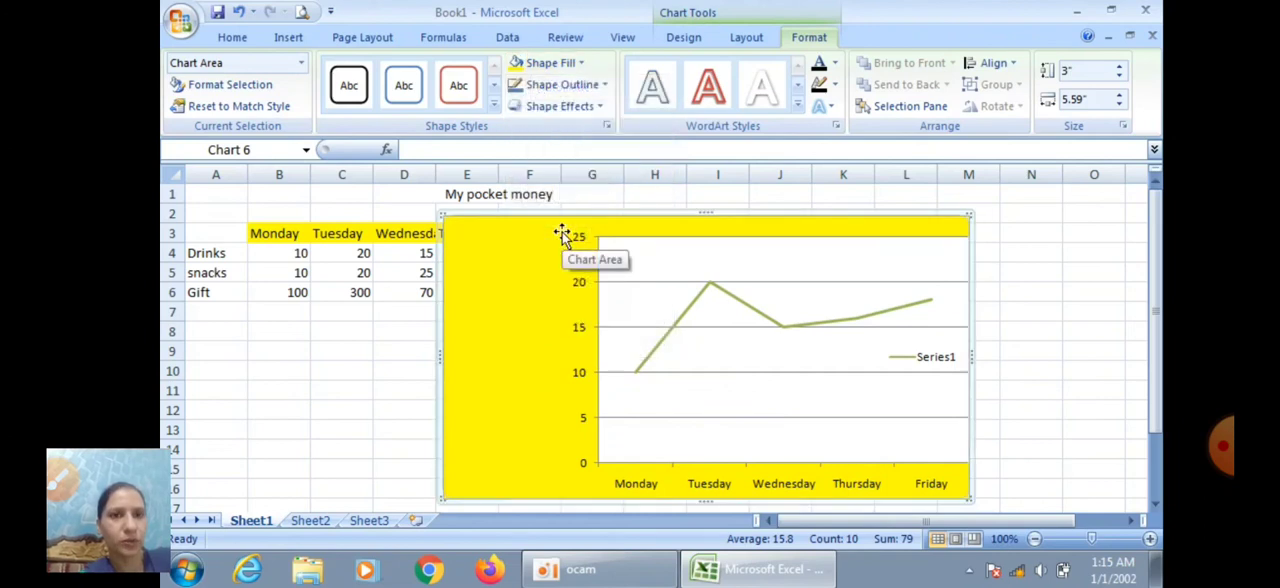
left_click(605, 86)
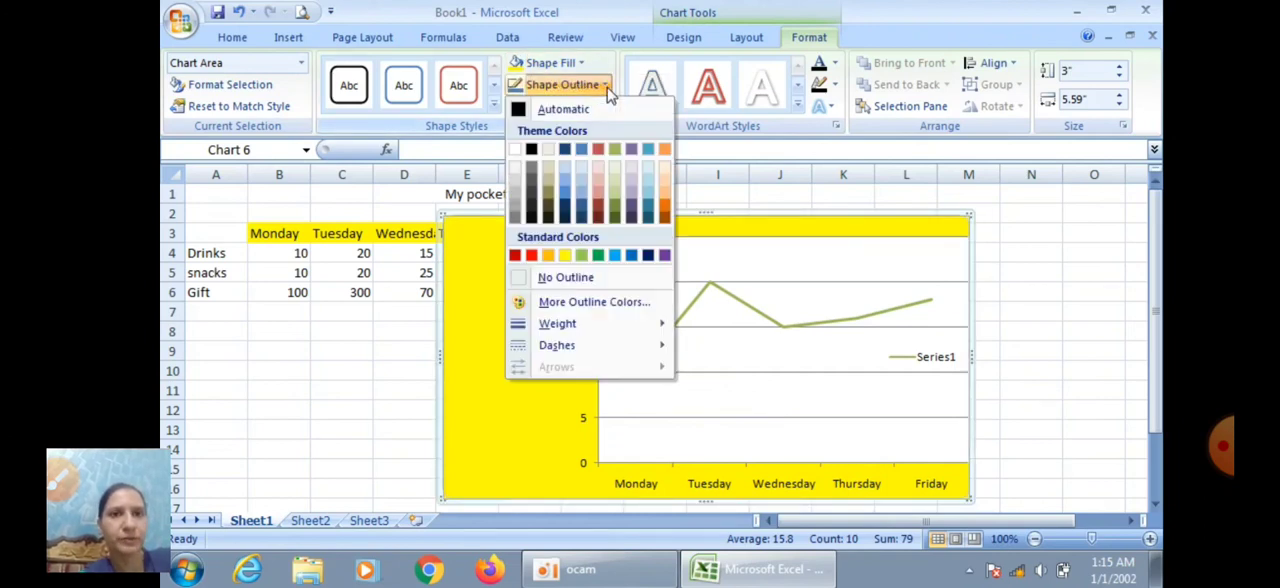
left_click(532, 150)
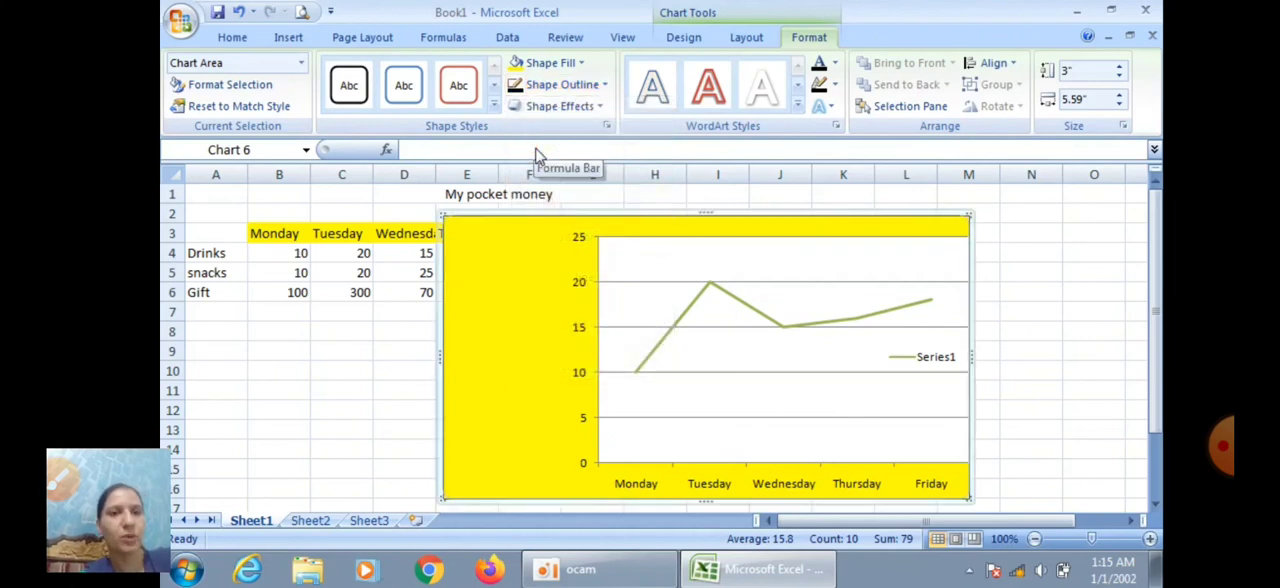
Look through the shape effect presets for the chart area and the list of selectable chart elements
left_click(599, 107)
mouse_move(571, 146)
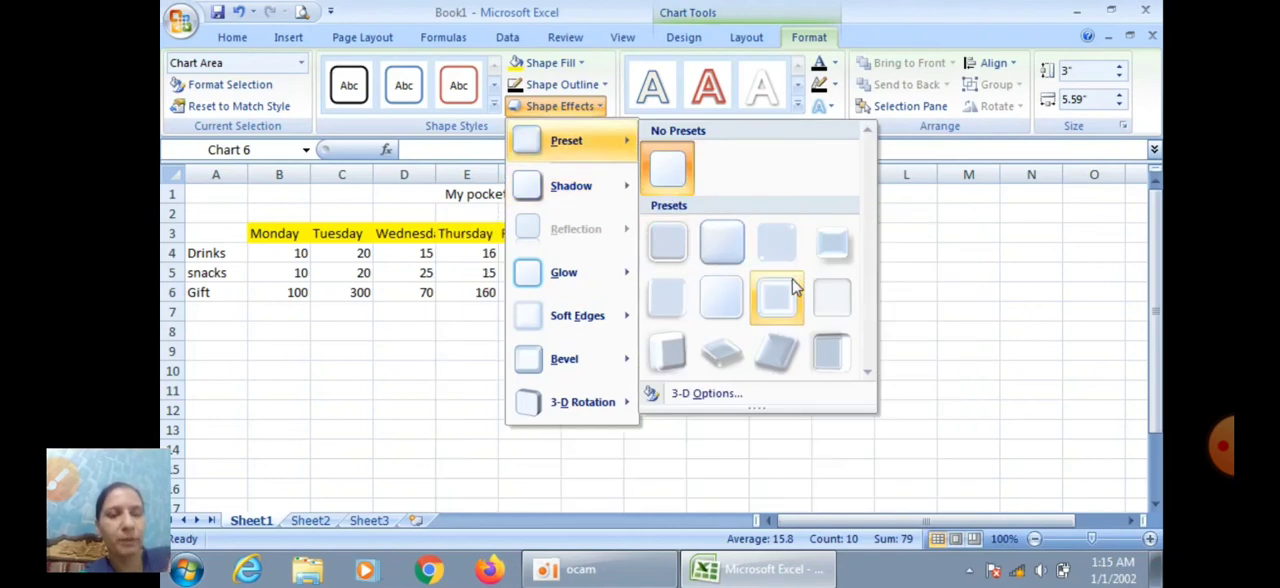
left_click(1043, 252)
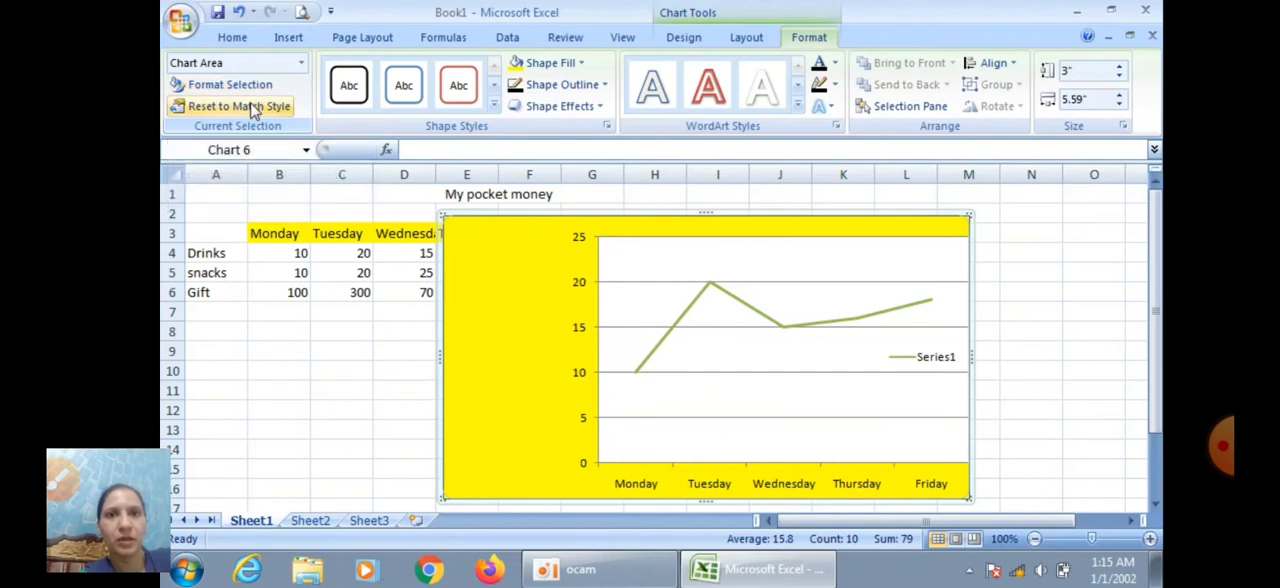
left_click(302, 64)
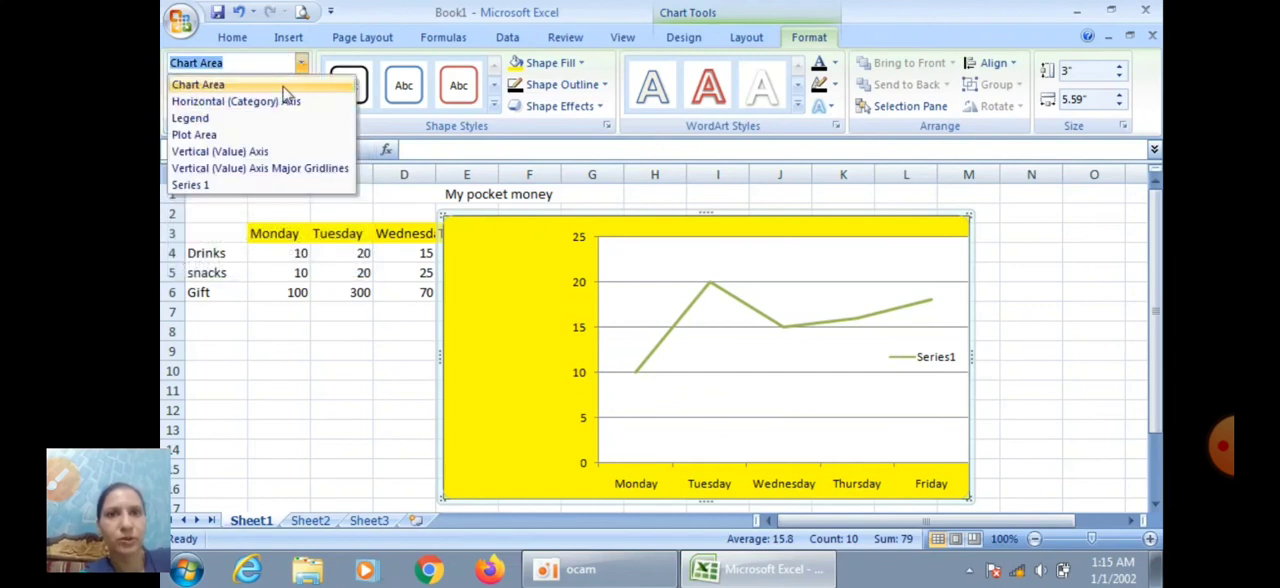